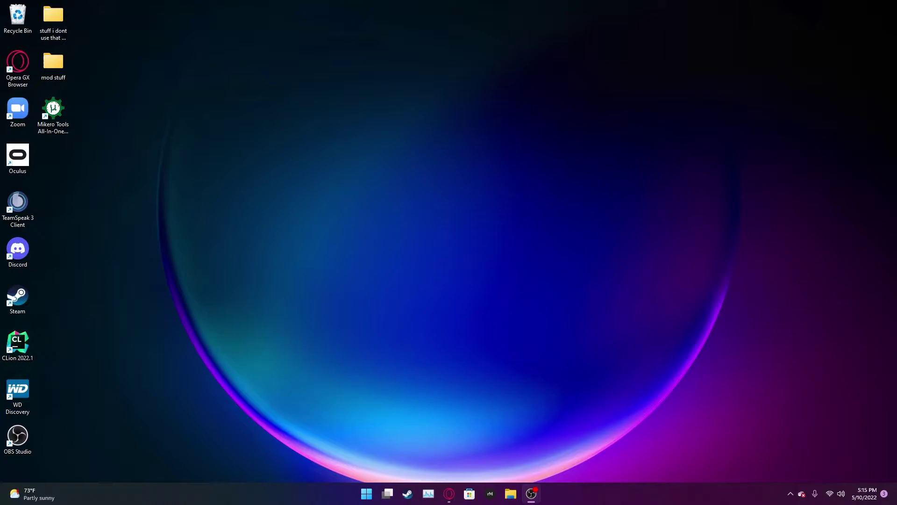
# - Open the AlwarrenSidh/ArmAToolbox GitHub result and bring up its green Code download options
pyautogui.click(450, 500)
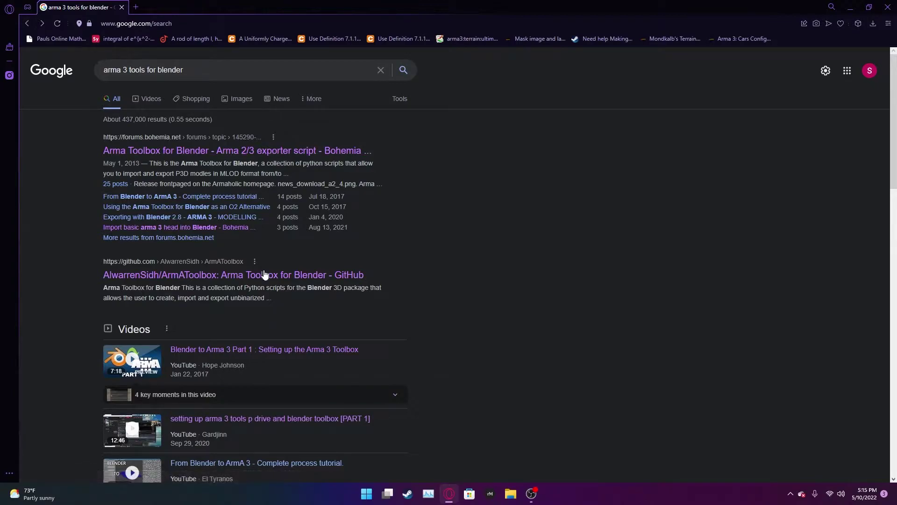
pyautogui.click(239, 279)
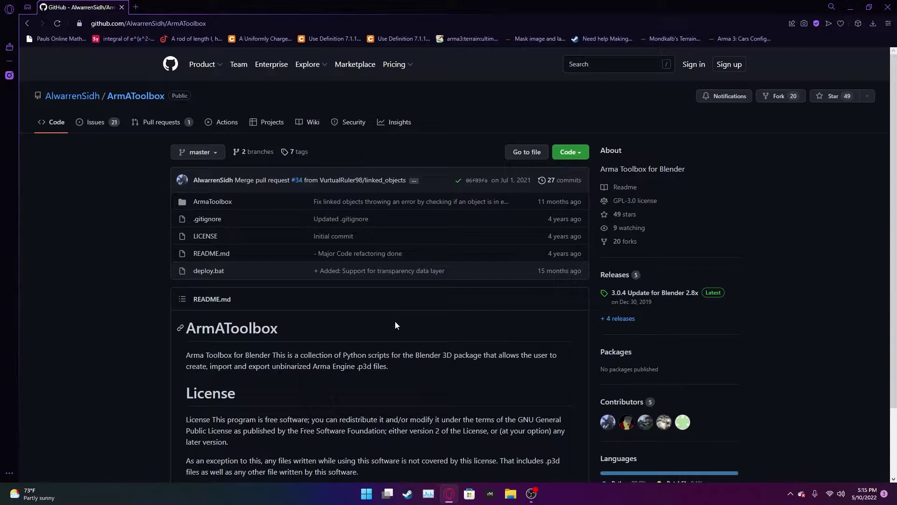
pyautogui.scroll(-2, 394, 321)
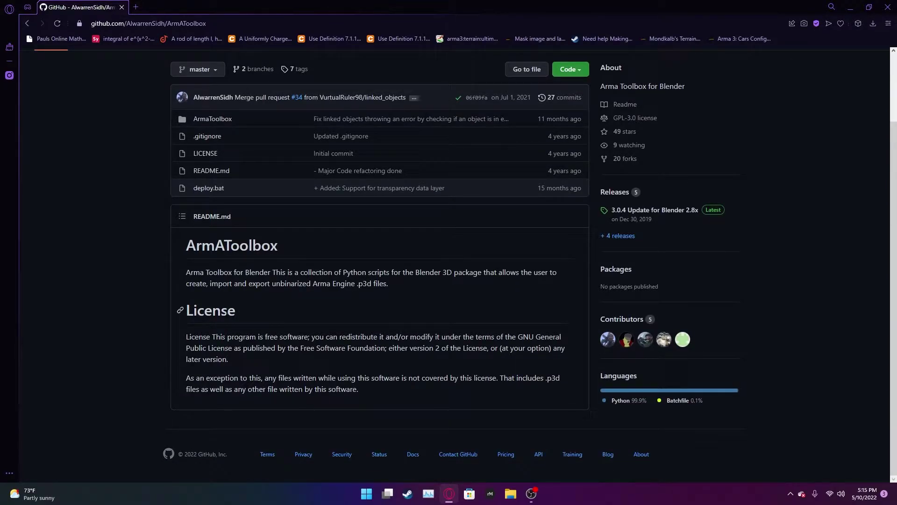
pyautogui.scroll(2, 453, 243)
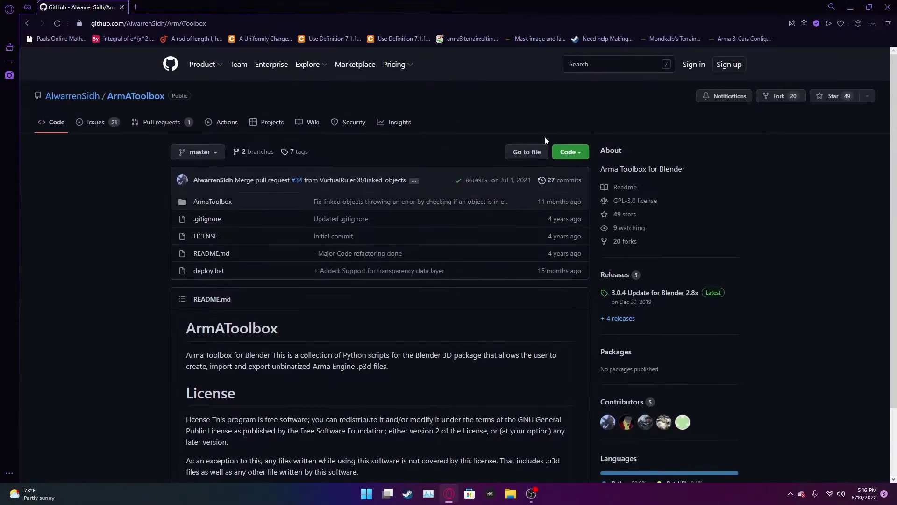
pyautogui.click(567, 154)
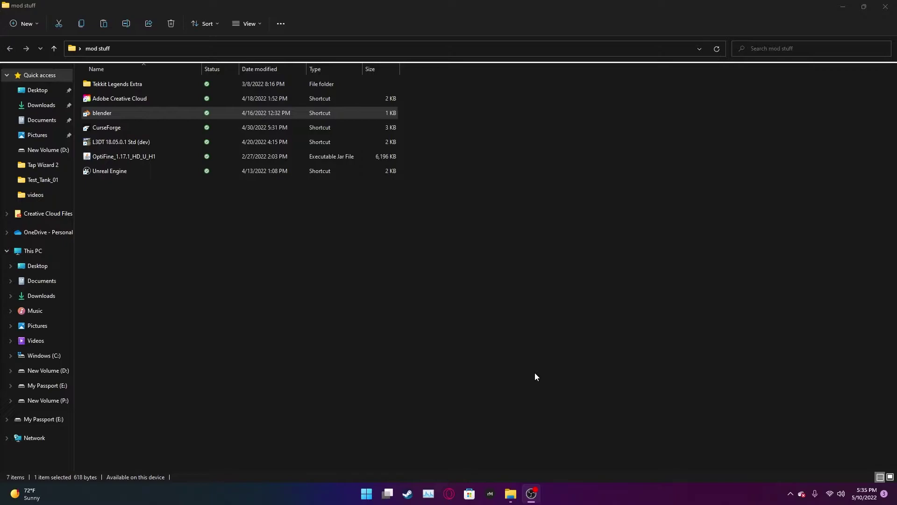
# - In Downloads, go to ArmAToolbox-master (1) > ArmAToolbox-master and take the ArmaToolbox folder for copying
pyautogui.click(886, 6)
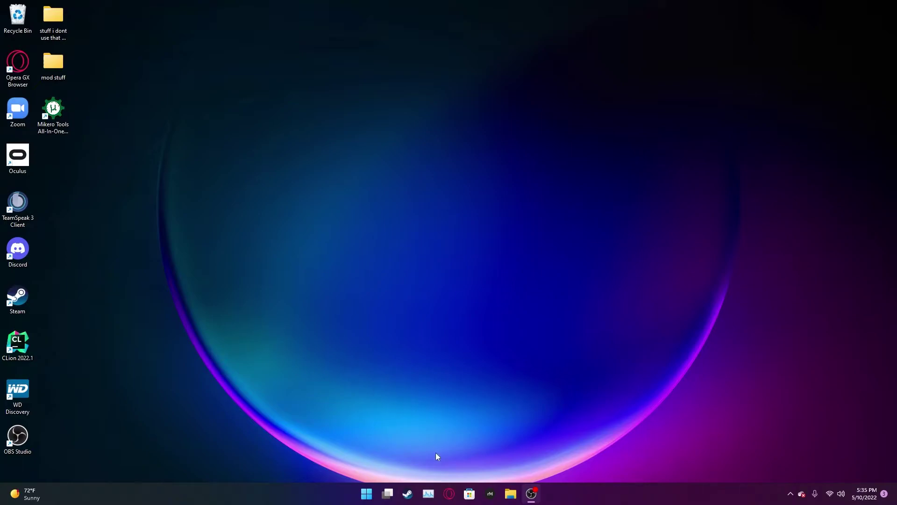
pyautogui.click(510, 494)
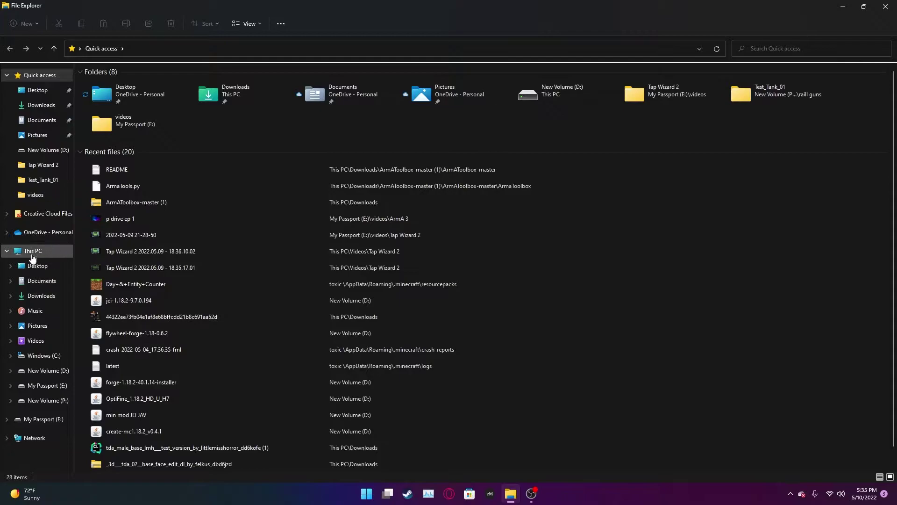
pyautogui.click(39, 295)
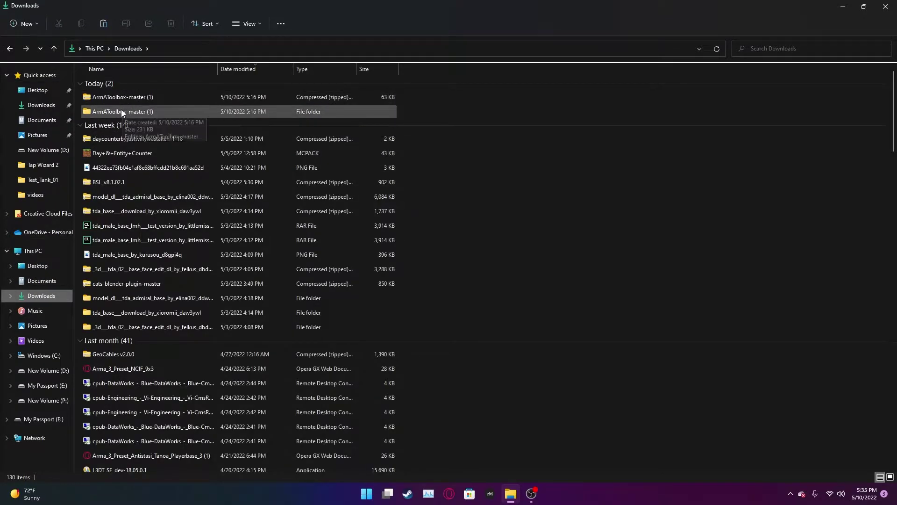
pyautogui.click(144, 113)
pyautogui.doubleClick(144, 113)
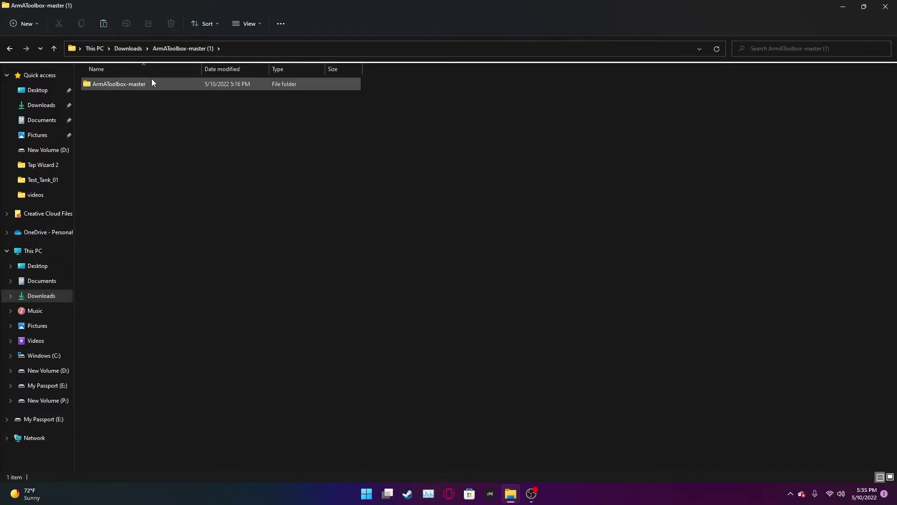
pyautogui.doubleClick(144, 84)
pyautogui.click(145, 84)
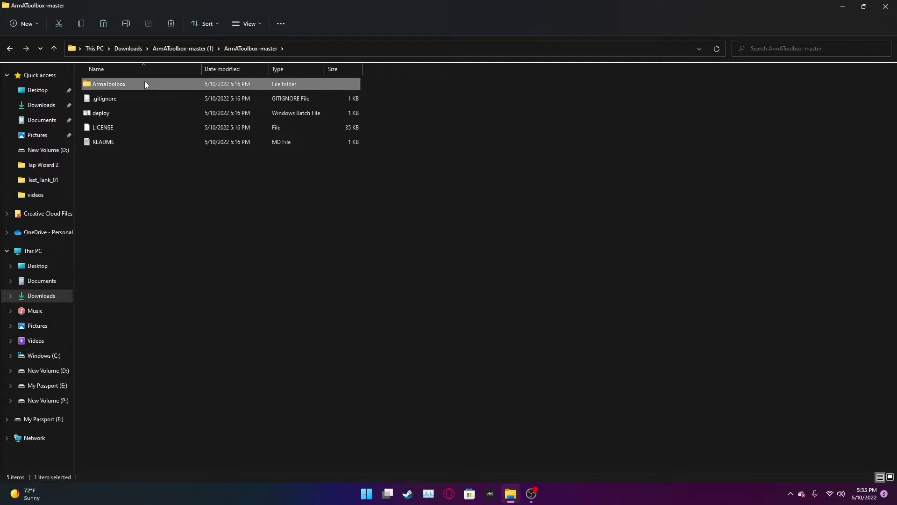
# - Paste ArmaToolbox into D:\blender\3.1\scripts\addons and close File Explorer
pyautogui.click(63, 371)
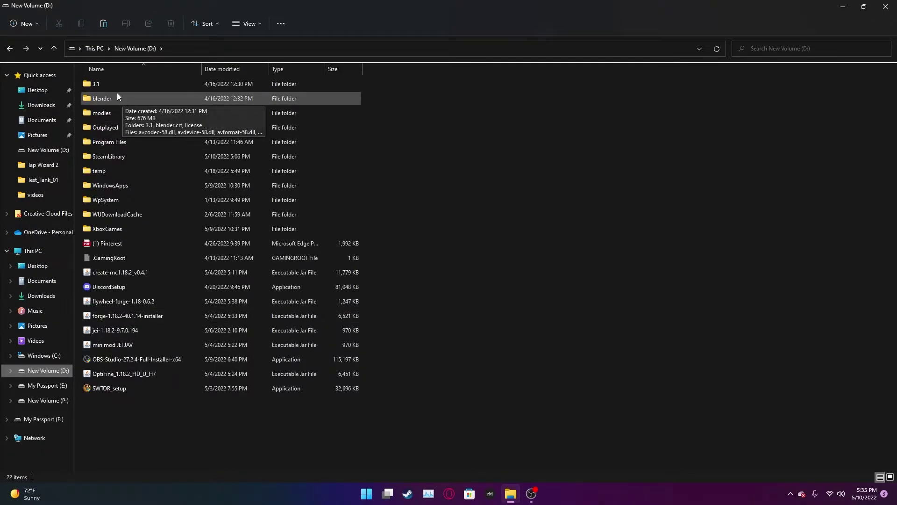
pyautogui.doubleClick(118, 96)
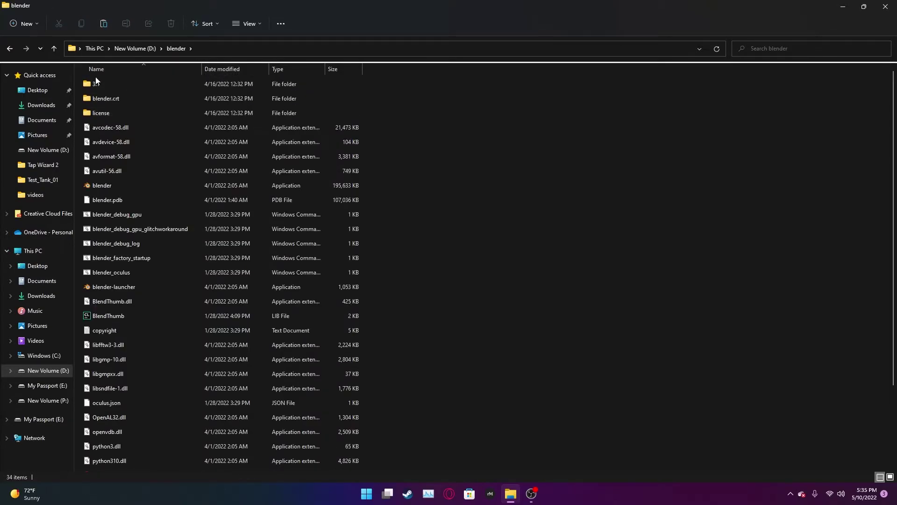
pyautogui.doubleClick(126, 83)
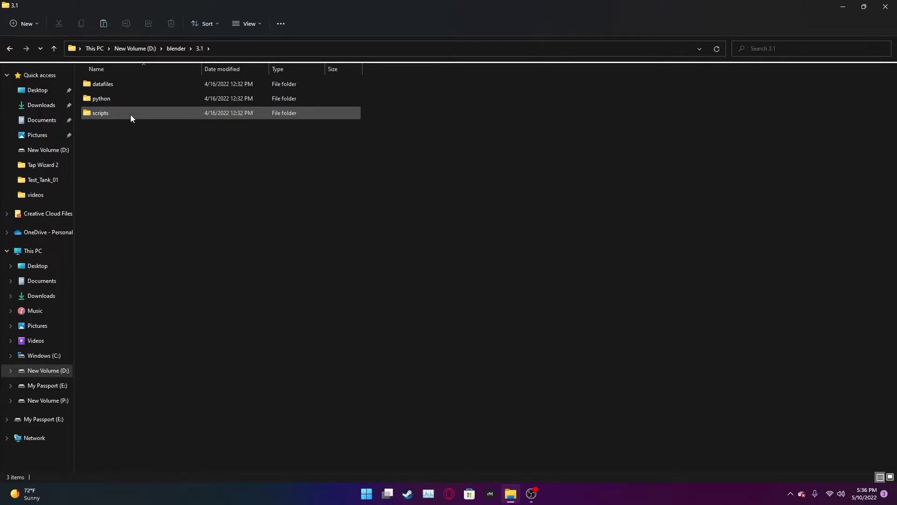
pyautogui.doubleClick(130, 114)
pyautogui.click(130, 82)
pyautogui.doubleClick(130, 83)
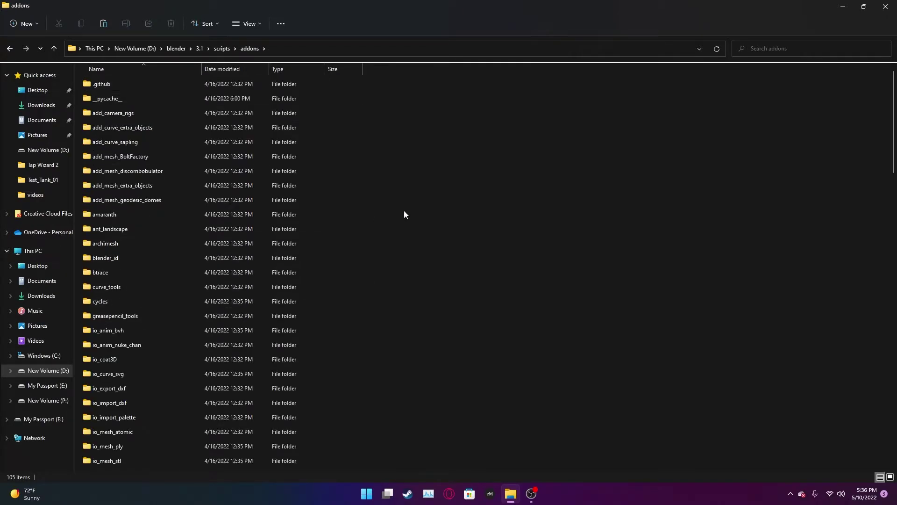
pyautogui.hotkey('ctrl', 'v')
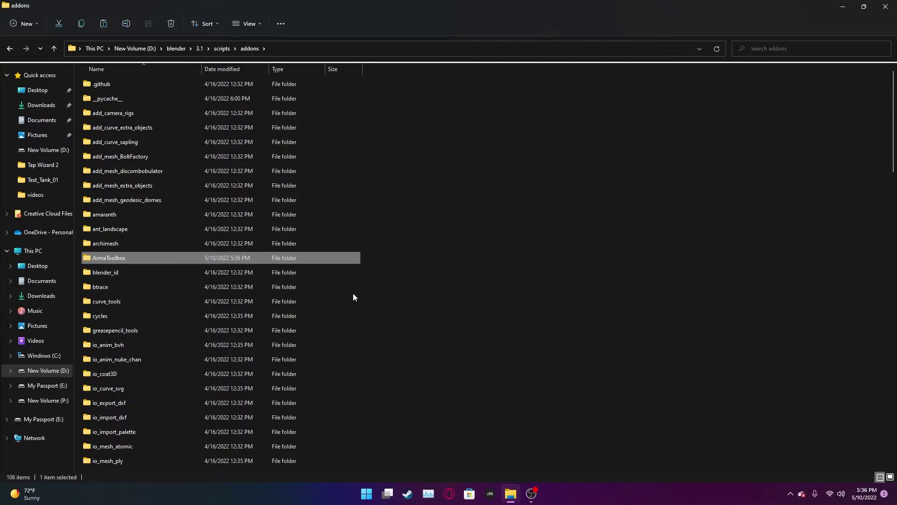
pyautogui.click(886, 7)
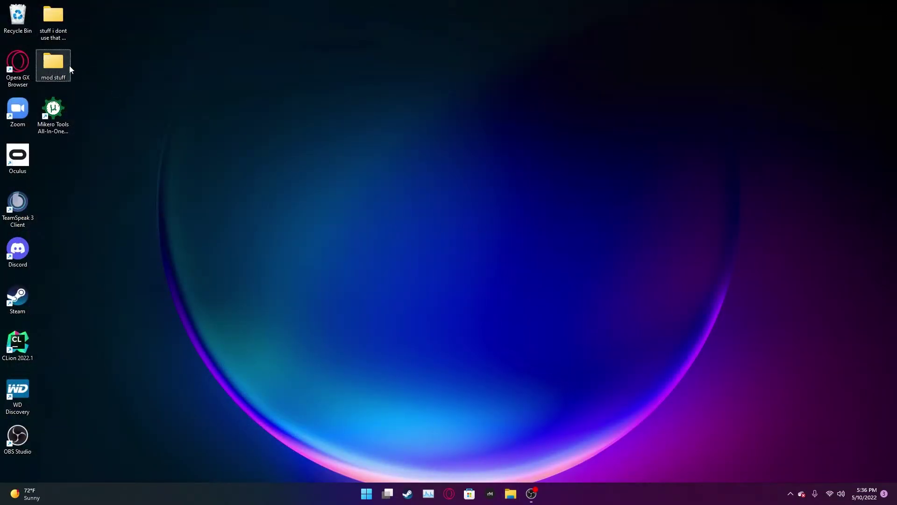
# - Launch Blender from the mod stuff shortcut, start a General file and delete the default cube
pyautogui.doubleClick(48, 61)
pyautogui.doubleClick(112, 114)
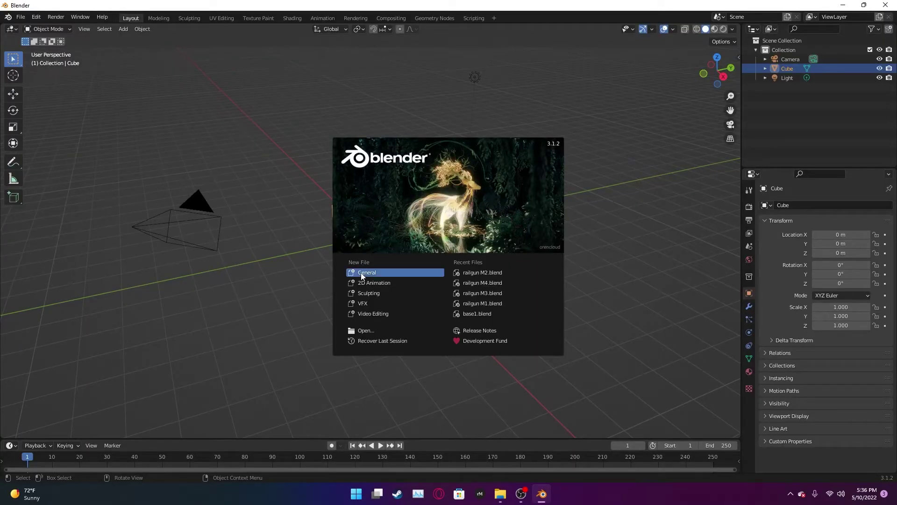
pyautogui.click(369, 271)
pyautogui.press('Delete')
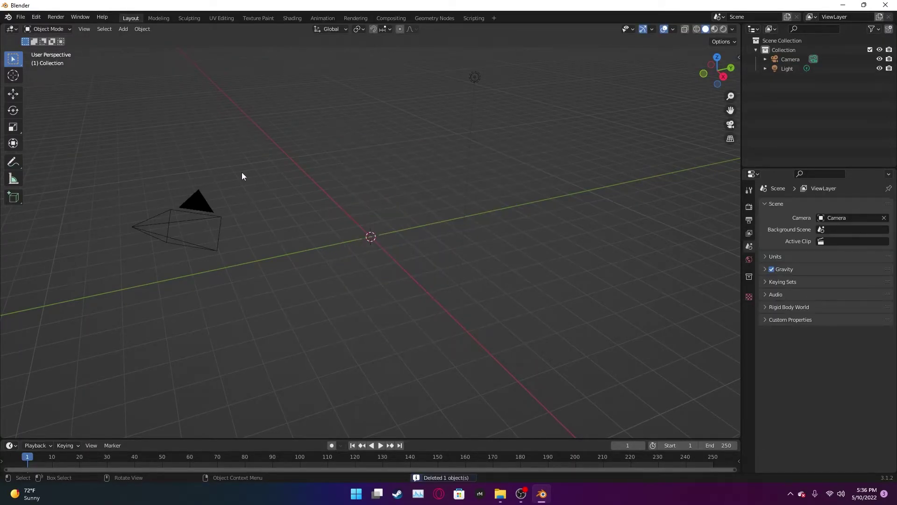
# - Open Blender's Preferences at the Add-ons section and search the add-on list
pyautogui.click(36, 17)
pyautogui.click(61, 137)
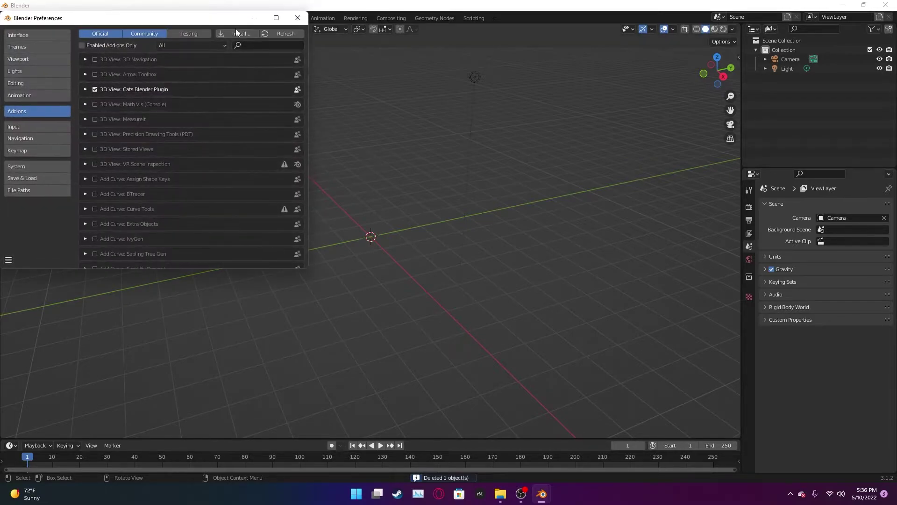
pyautogui.click(244, 45)
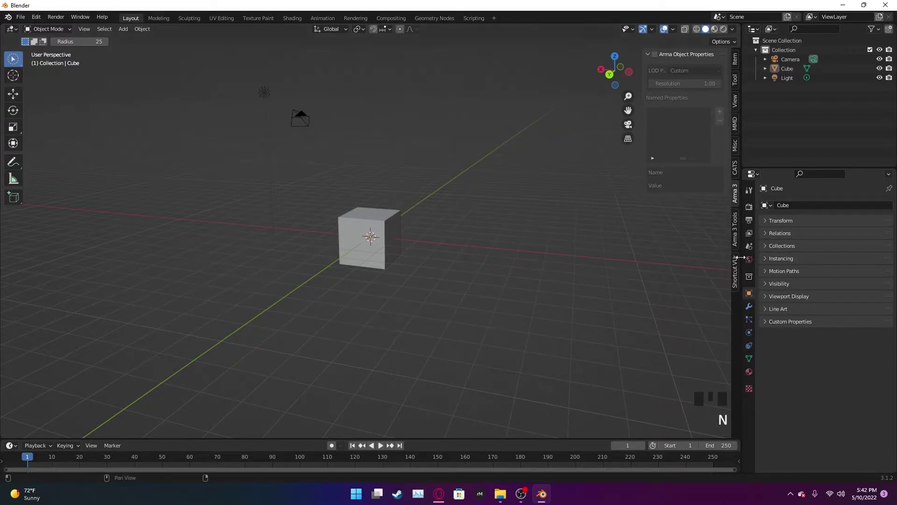
# - In the Shortcut VUr panel, make the text colour red, buttons black and the second button colour red
pyautogui.click(734, 280)
pyautogui.click(695, 124)
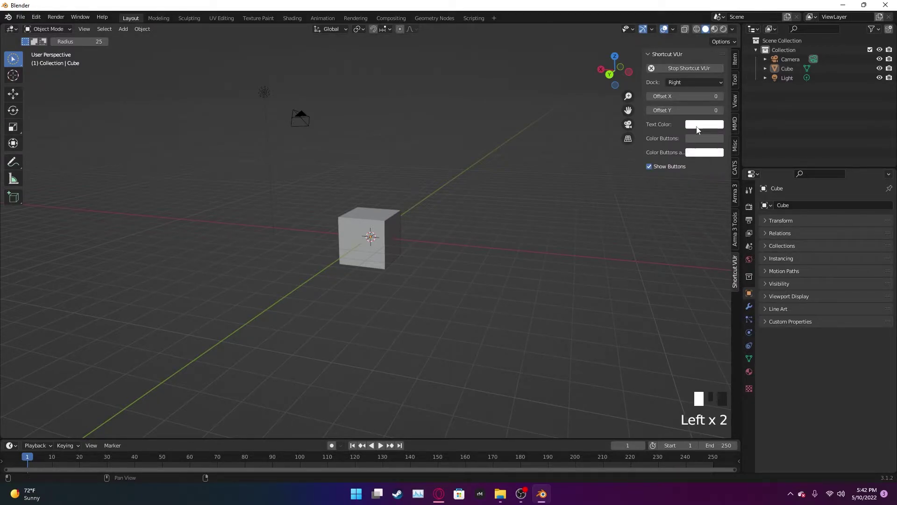
pyautogui.click(701, 128)
pyautogui.click(701, 127)
pyautogui.click(748, 192)
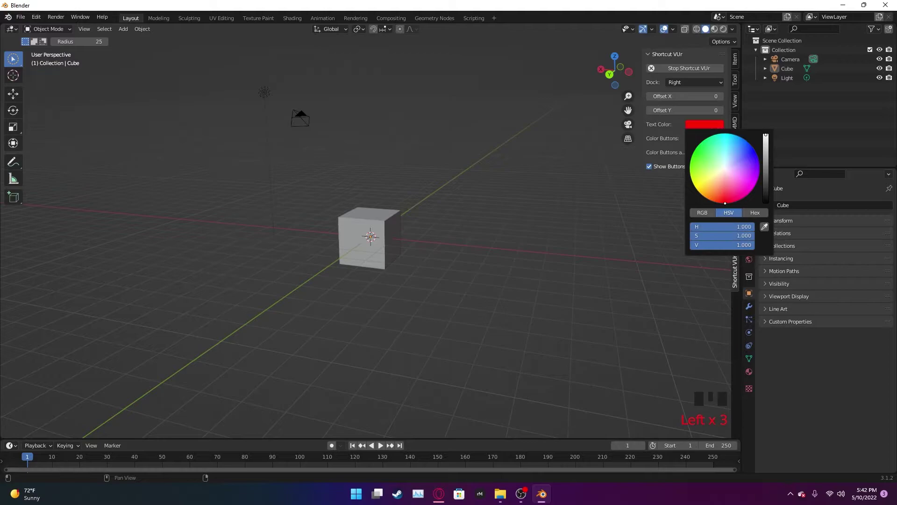
pyautogui.click(711, 140)
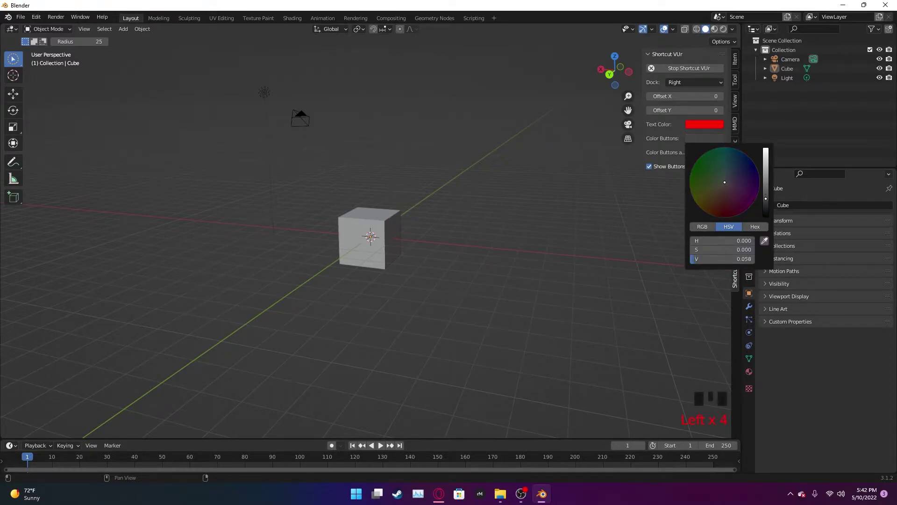
pyautogui.scroll(-1, 694, 165)
pyautogui.click(705, 152)
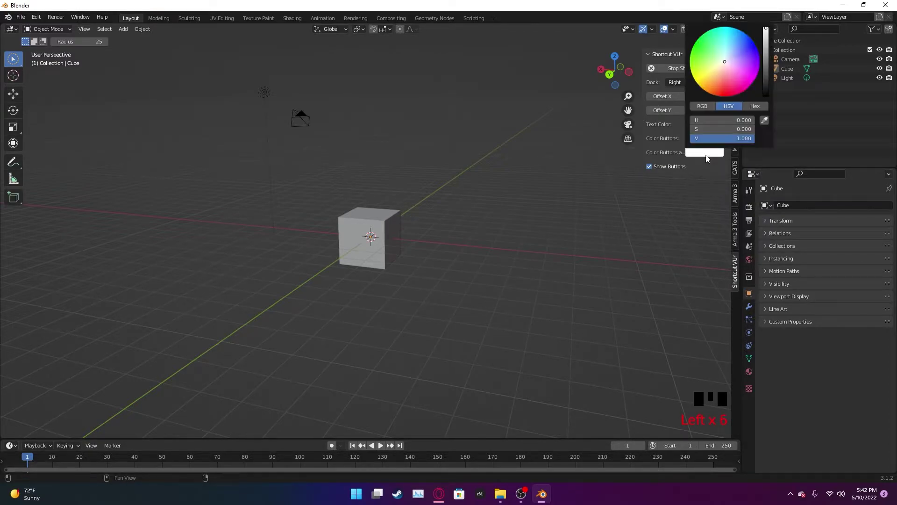
pyautogui.scroll(5, 730, 105)
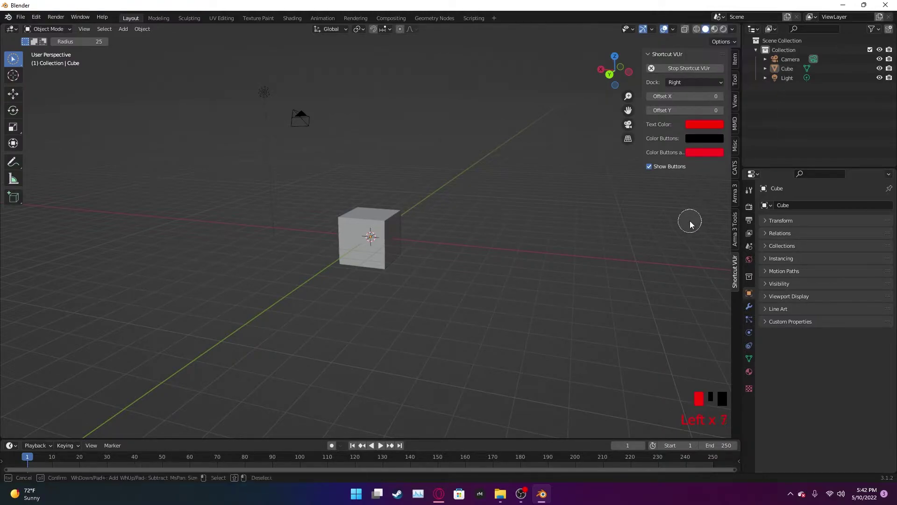
# - Hide the sidebar, zoom out, then orbit and pan around the default cube
pyautogui.press('n')
pyautogui.scroll(8, 362, 297)
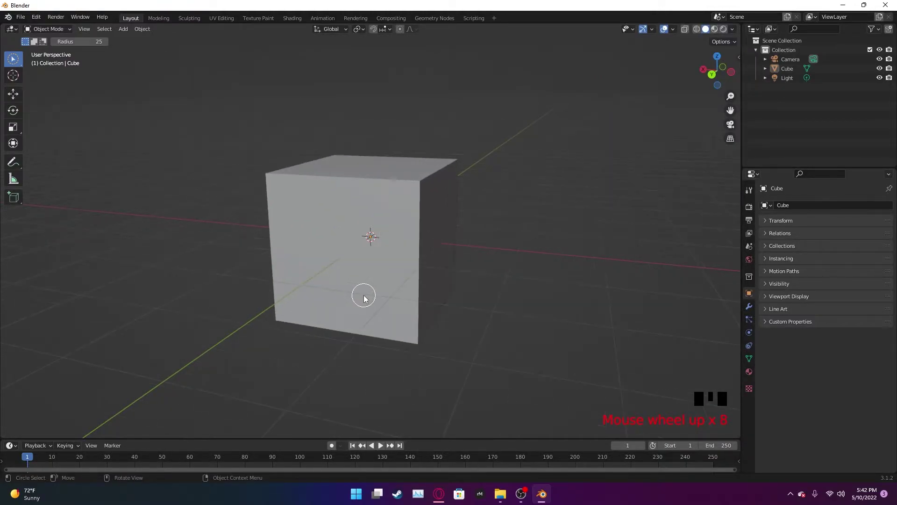
pyautogui.scroll(1, 363, 298)
pyautogui.scroll(-6, 367, 300)
pyautogui.scroll(5, 369, 301)
pyautogui.scroll(1, 368, 301)
pyautogui.scroll(9, 372, 303)
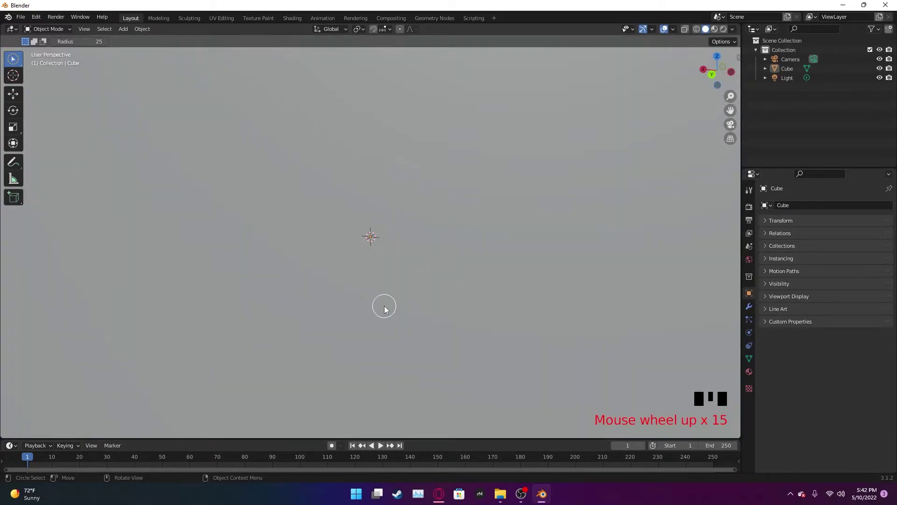
pyautogui.scroll(-6, 388, 315)
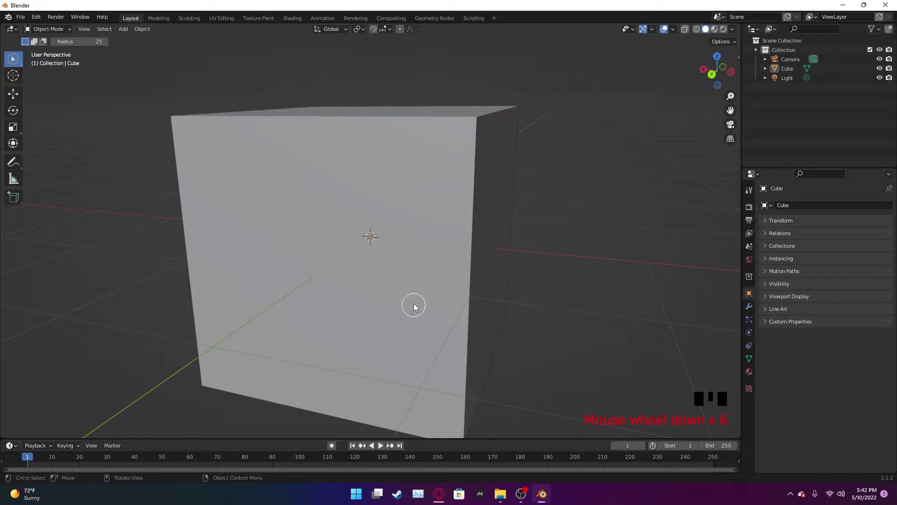
pyautogui.scroll(-6, 411, 306)
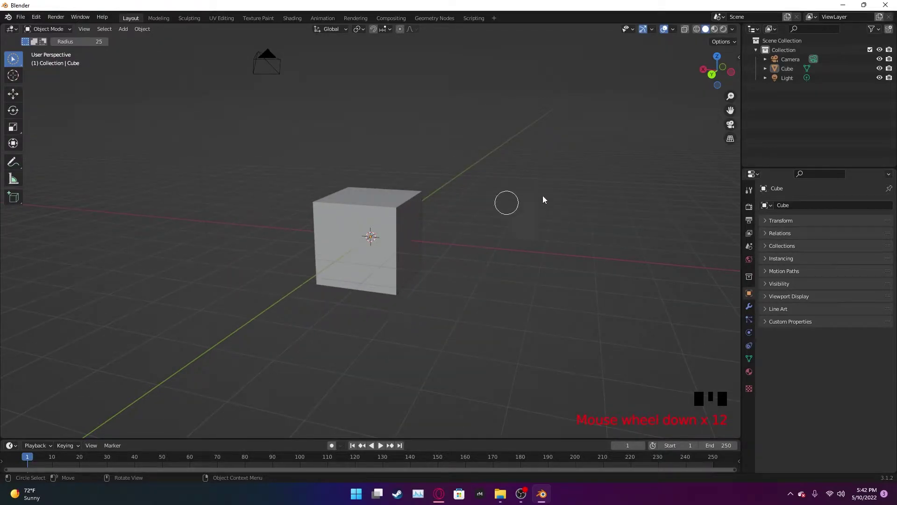
pyautogui.moveTo(716, 71)
pyautogui.mouseDown()
pyautogui.moveTo(704, 55)
pyautogui.moveTo(701, 131)
pyautogui.moveTo(534, 76)
pyautogui.moveTo(702, 160)
pyautogui.moveTo(715, 70)
pyautogui.moveTo(659, 98)
pyautogui.moveTo(714, 72)
pyautogui.moveTo(702, 76)
pyautogui.mouseUp()
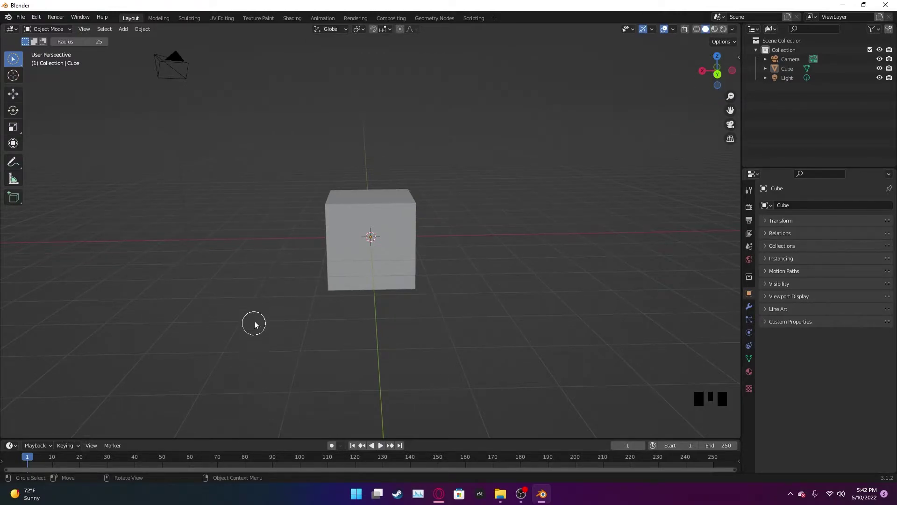
pyautogui.moveTo(254, 280); pyautogui.dragTo(467, 266, button='middle')
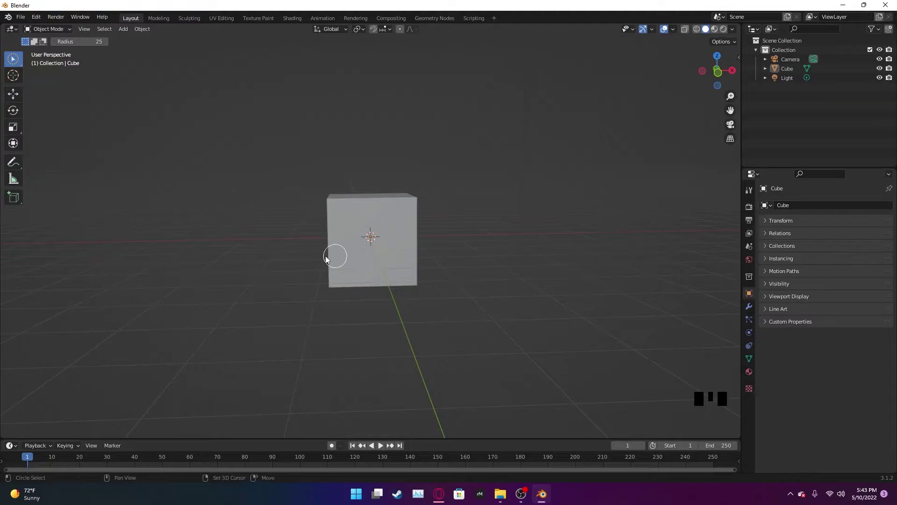
pyautogui.keyDown('shift'); pyautogui.moveTo(312, 257); pyautogui.dragTo(396, 269, button='middle'); pyautogui.keyUp('shift')
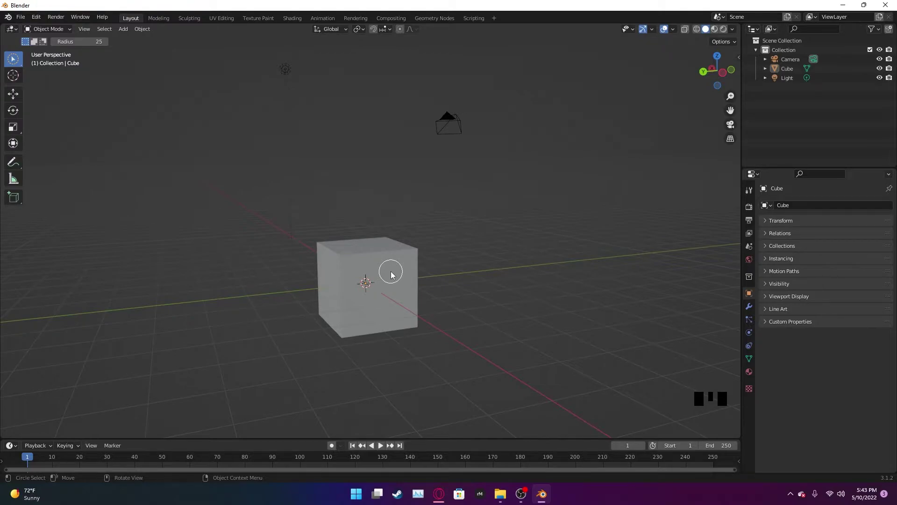
# - View the cube in front and right orthographic views, then orbit back to an angled perspective
pyautogui.press('KP_1')
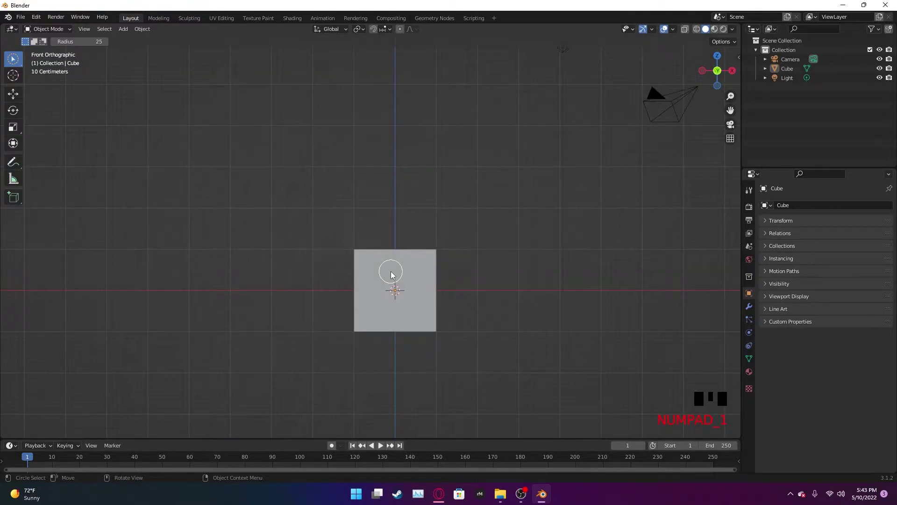
pyautogui.press('KP_2')
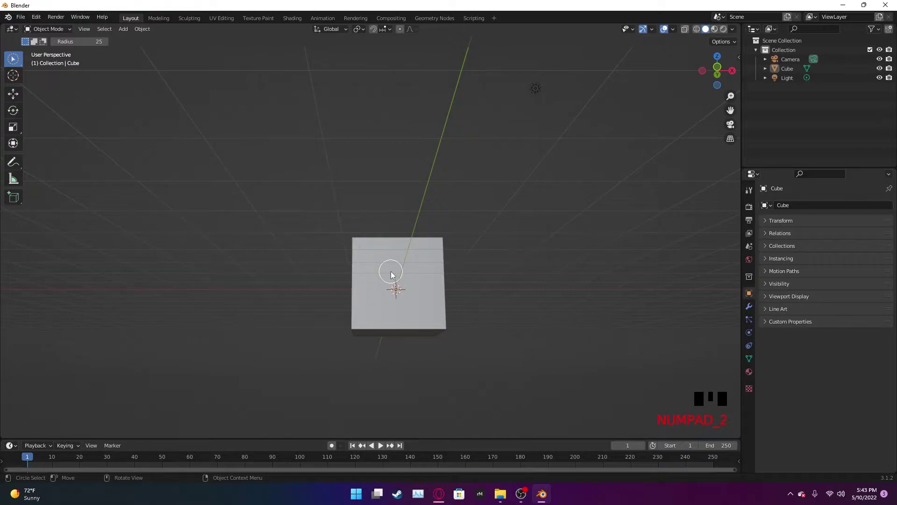
pyautogui.press('KP_3')
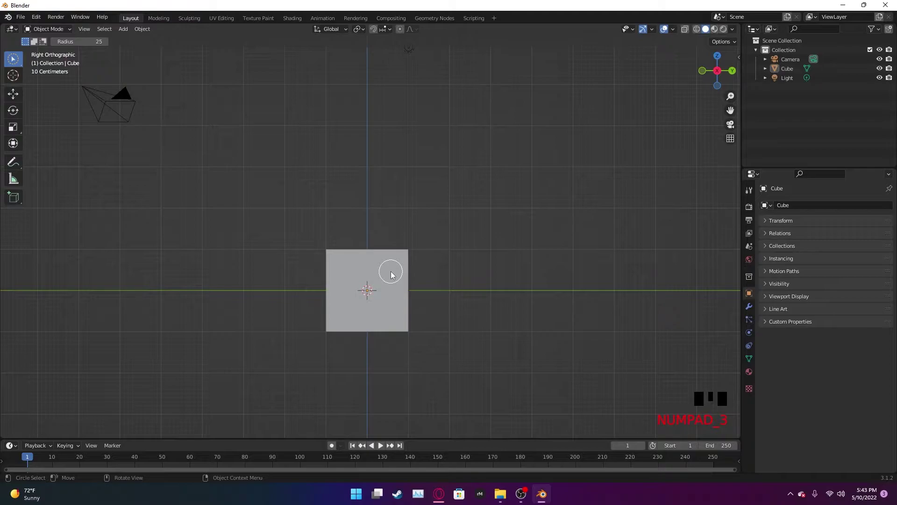
pyautogui.moveTo(367, 238); pyautogui.dragTo(418, 283, button='middle')
pyautogui.press('KP_1')
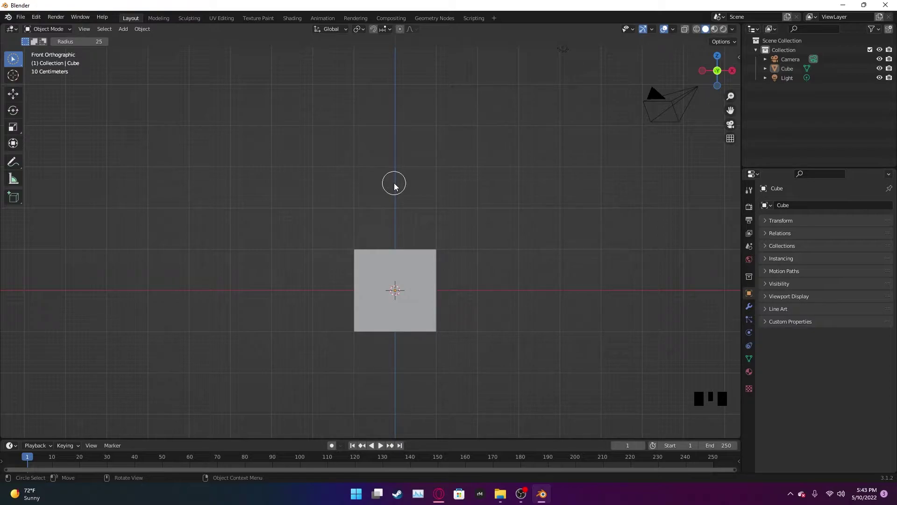
pyautogui.moveTo(363, 175); pyautogui.dragTo(457, 225, button='middle')
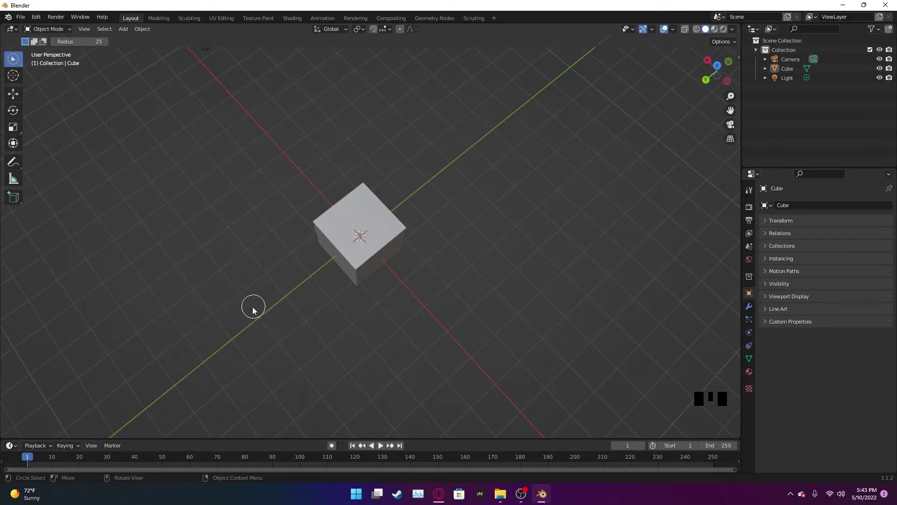
pyautogui.moveTo(310, 284); pyautogui.dragTo(387, 226, button='middle')
pyautogui.press('KP_1')
pyautogui.moveTo(331, 281); pyautogui.dragTo(391, 284, button='middle')
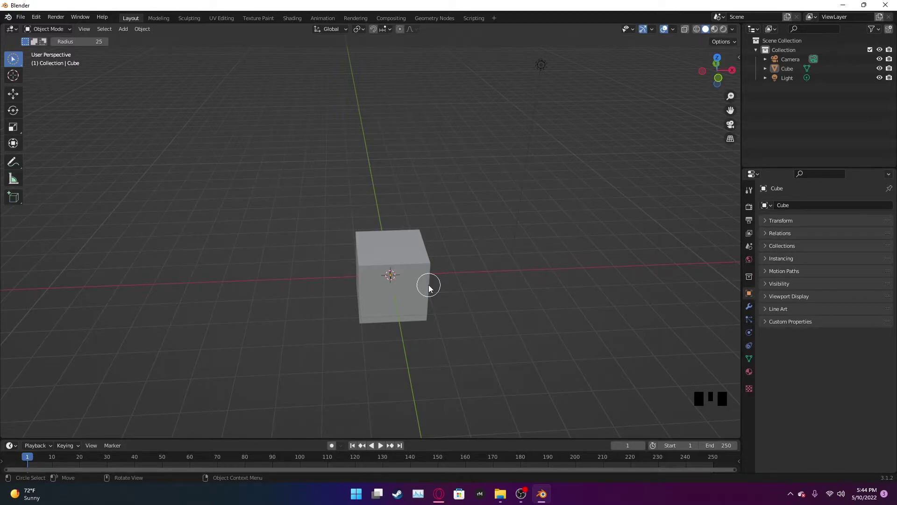
pyautogui.moveTo(429, 285)
pyautogui.mouseDown()
pyautogui.moveTo(474, 332)
pyautogui.moveTo(414, 296)
pyautogui.moveTo(373, 311)
pyautogui.mouseUp()
pyautogui.press('a')
pyautogui.press('r')
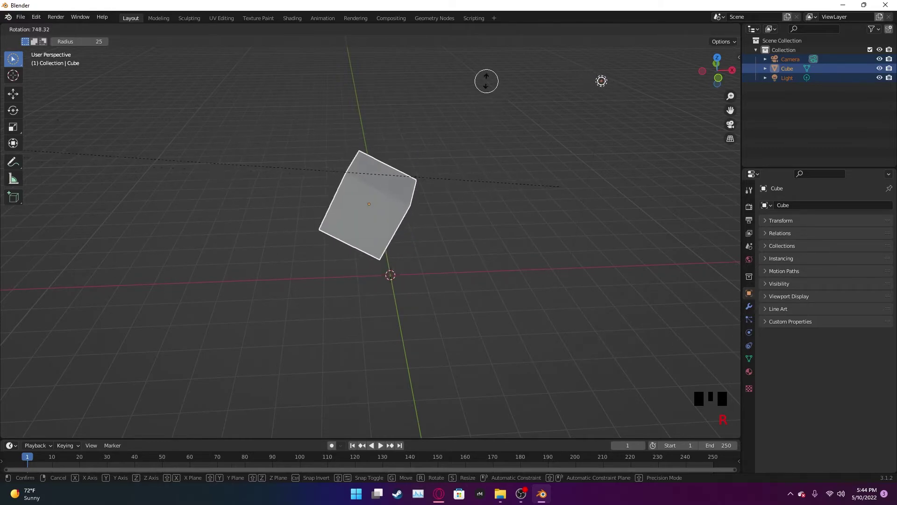
pyautogui.click(462, 298)
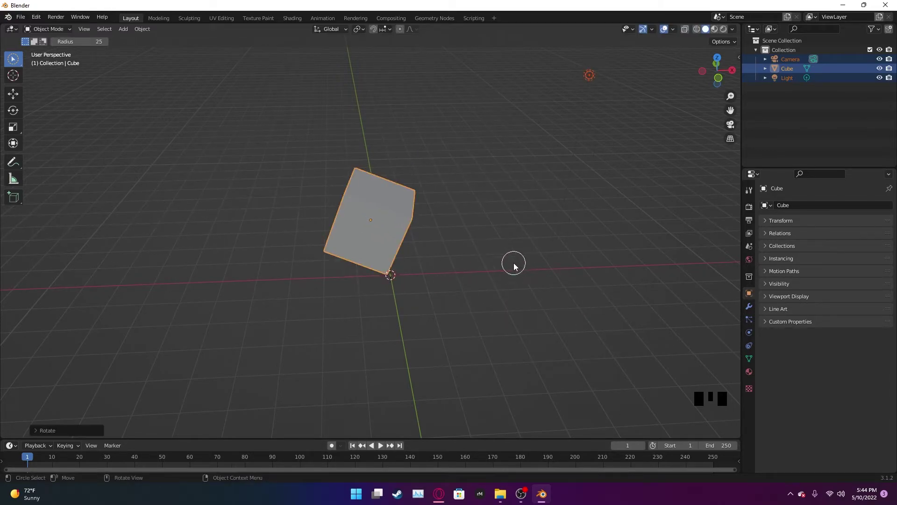
pyautogui.hotkey('ctrl', 'z')
pyautogui.click(598, 226)
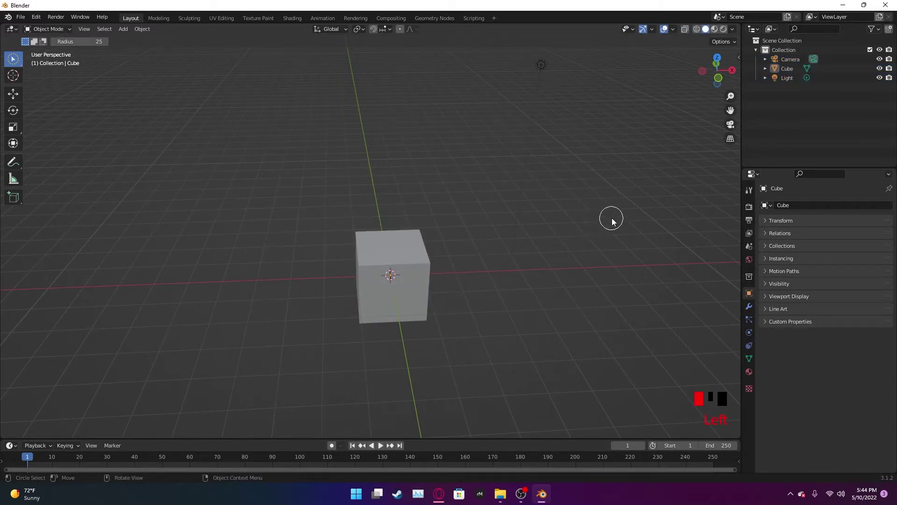
pyautogui.click(405, 270)
pyautogui.press('r')
pyautogui.click(358, 264)
pyautogui.click(398, 292)
pyautogui.click(59, 29)
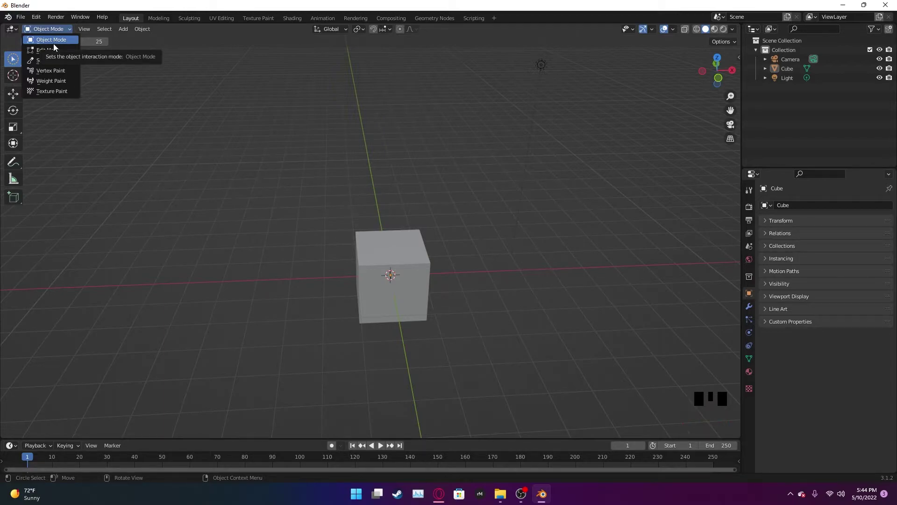
pyautogui.press('c')
pyautogui.press('Escape')
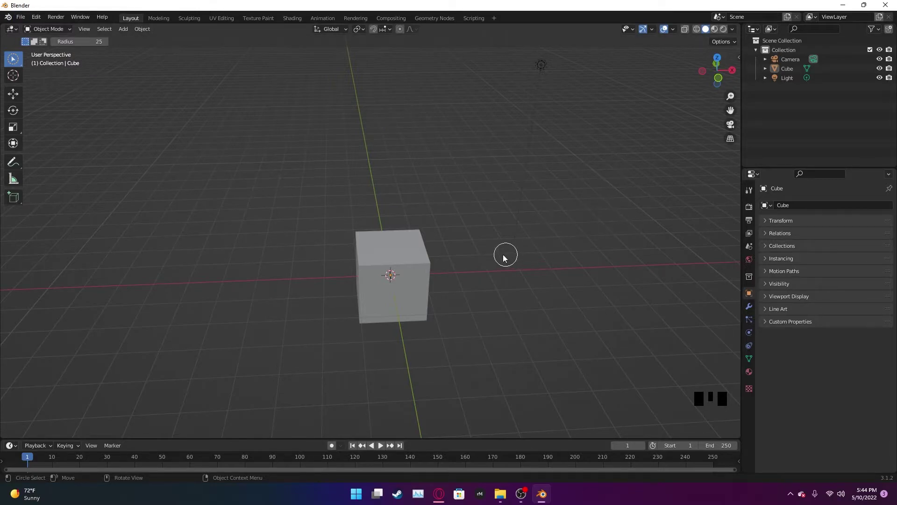
# - Switch the cube into Edit Mode and select several of its corner vertices
pyautogui.click(433, 252)
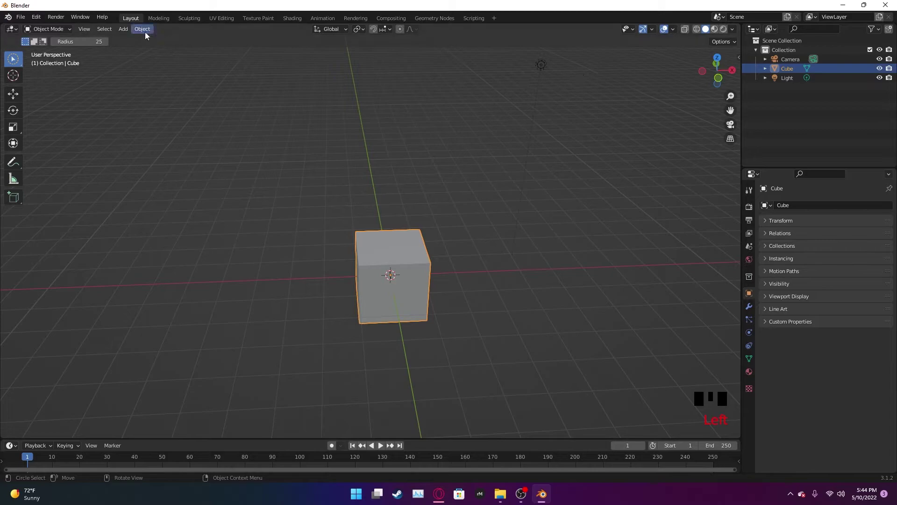
pyautogui.click(46, 29)
pyautogui.click(46, 48)
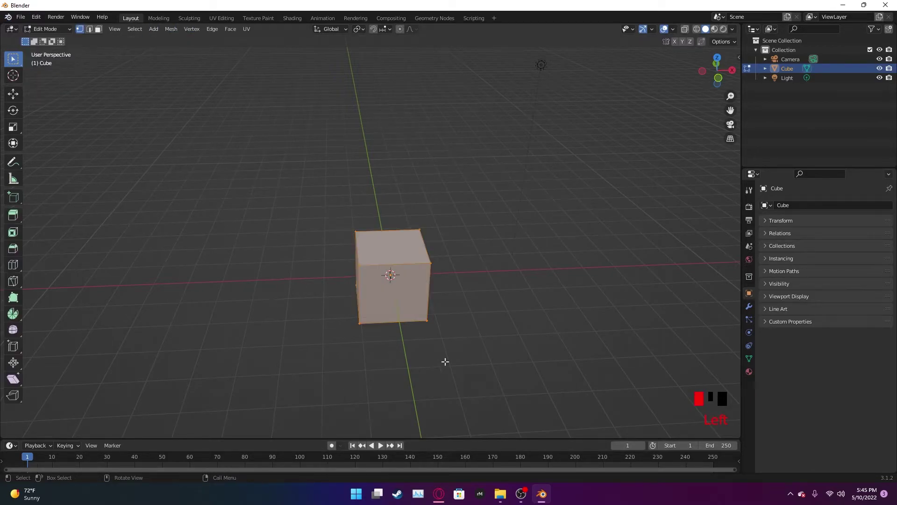
pyautogui.click(426, 319)
pyautogui.moveTo(427, 316); pyautogui.dragTo(429, 298, button='middle')
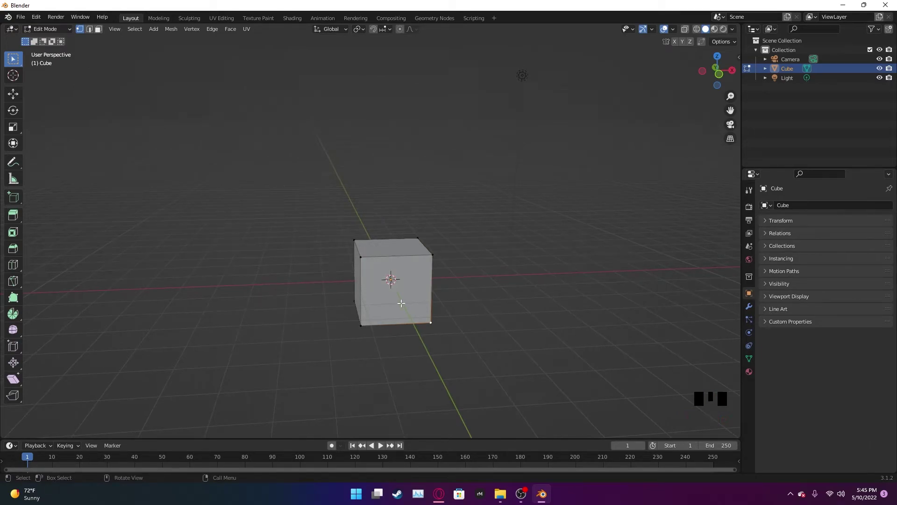
pyautogui.click(355, 318)
pyautogui.click(391, 259)
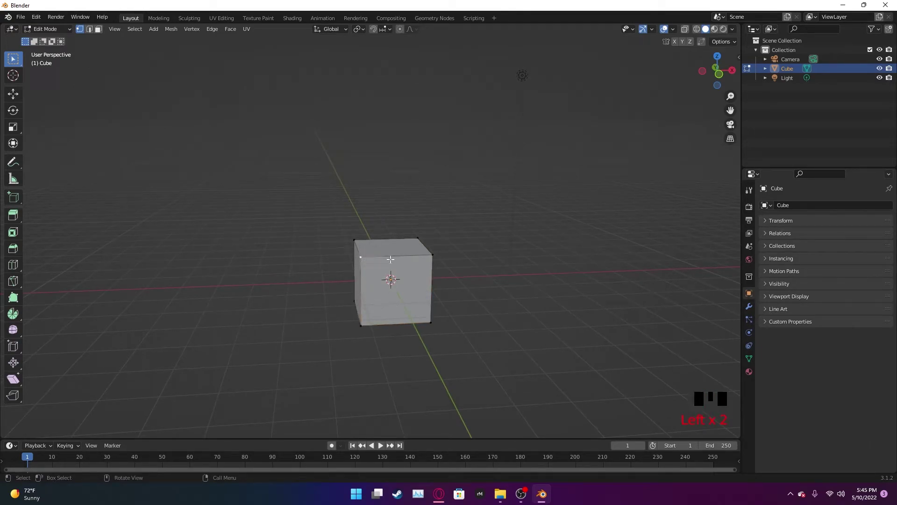
pyautogui.click(432, 258)
pyautogui.click(430, 322)
# - Try edge, face and vertex select modes, selecting the front face and top front vertices
pyautogui.click(90, 29)
pyautogui.click(98, 29)
pyautogui.click(374, 263)
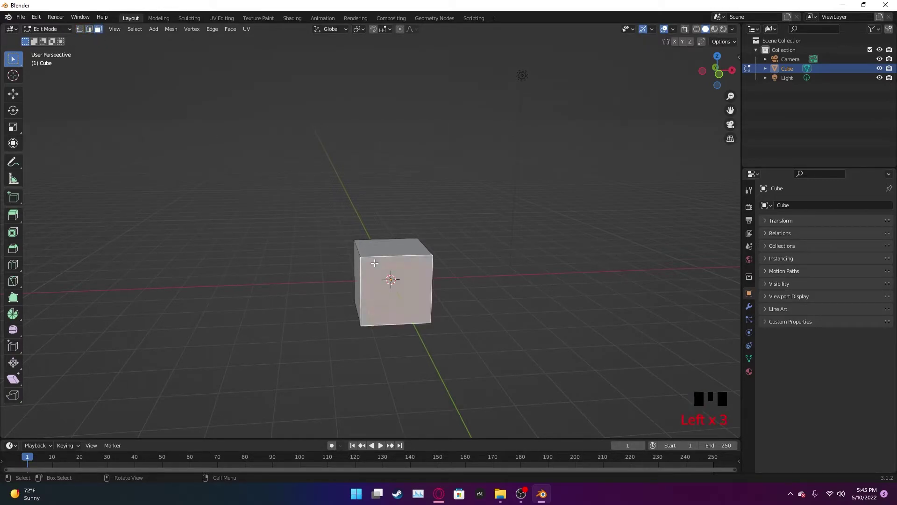
pyautogui.click(89, 29)
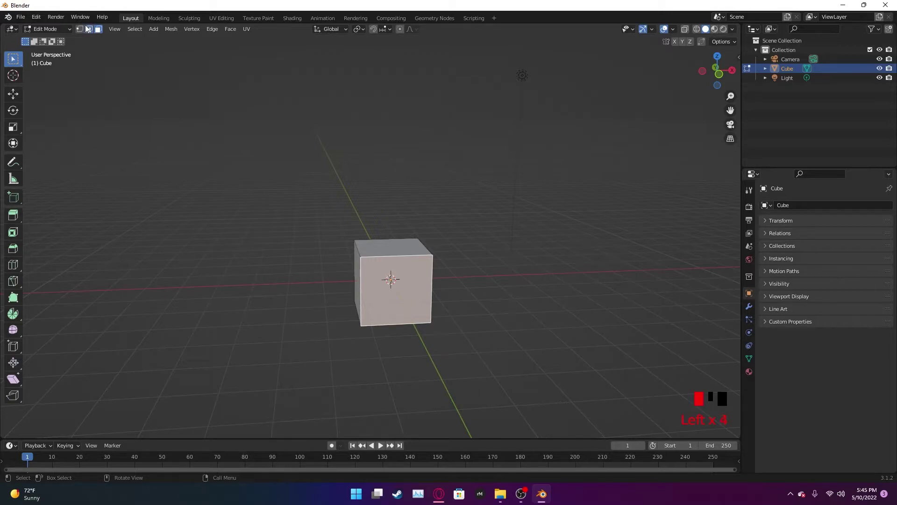
pyautogui.click(360, 271)
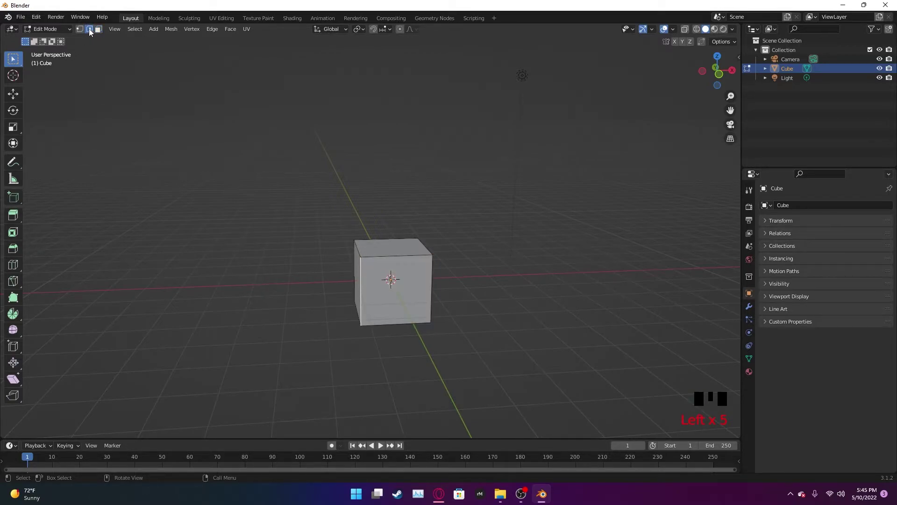
pyautogui.click(80, 29)
pyautogui.click(361, 256)
pyautogui.click(431, 255)
pyautogui.click(89, 29)
# - In face select mode, select the cube's right side face
pyautogui.click(374, 281)
pyautogui.click(99, 31)
pyautogui.click(98, 29)
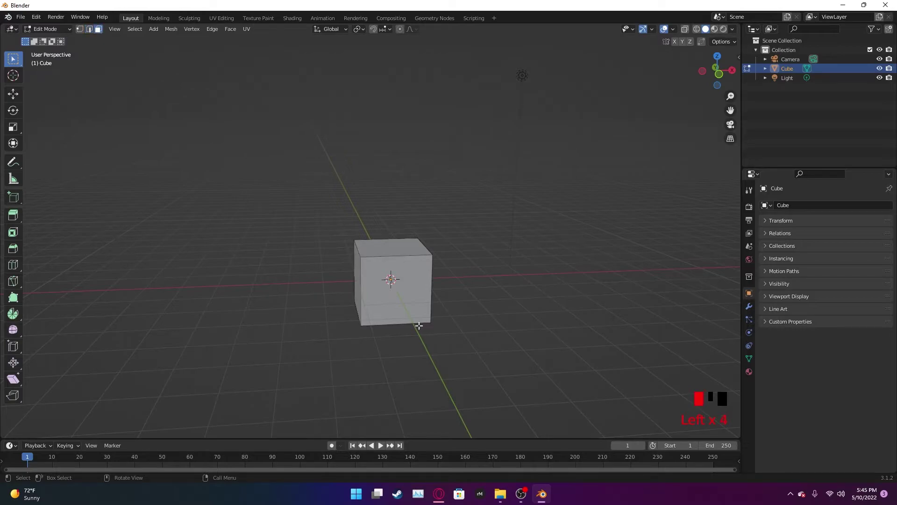
pyautogui.moveTo(419, 326); pyautogui.dragTo(478, 352, button='middle')
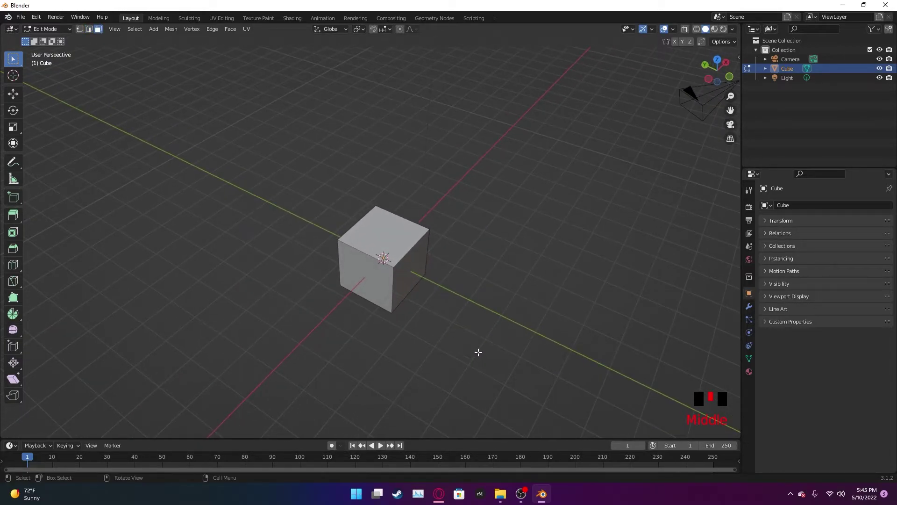
pyautogui.click(396, 262)
pyautogui.click(426, 271)
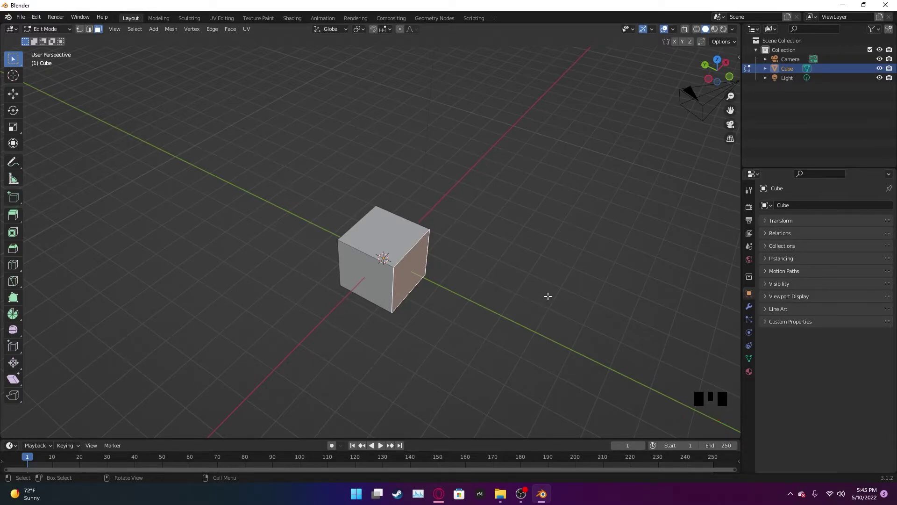
pyautogui.moveTo(548, 296)
pyautogui.mouseDown(button='middle')
pyautogui.moveTo(548, 276)
pyautogui.moveTo(547, 284)
pyautogui.mouseUp(button='middle')
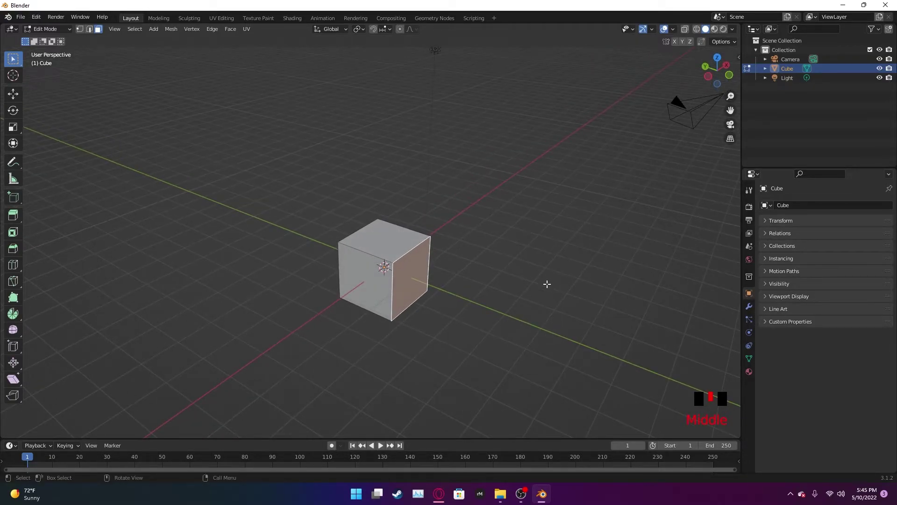
# - Extrude the selected face -5 m along the Y axis
pyautogui.press('e')
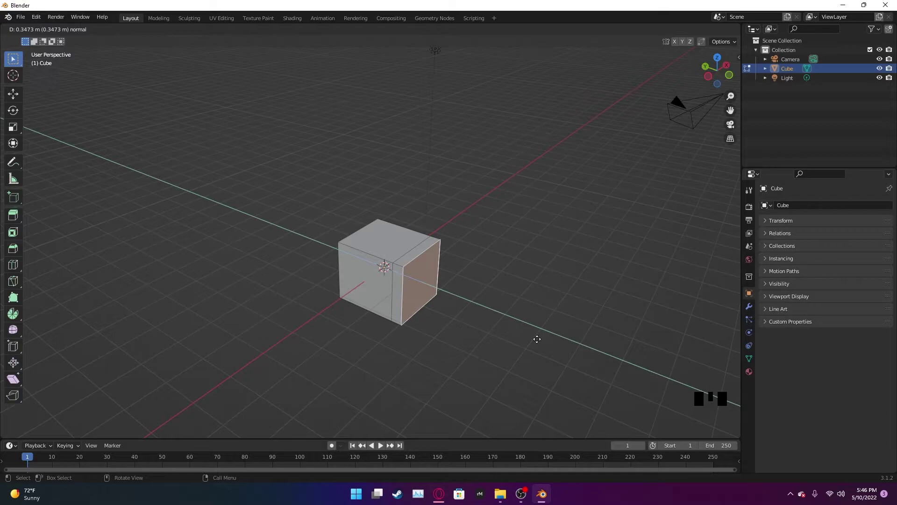
pyautogui.press('y')
pyautogui.write('5')
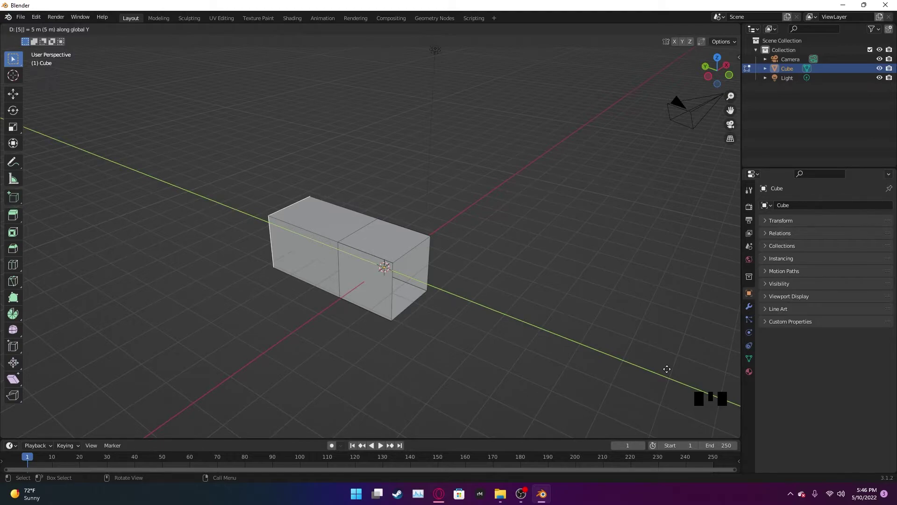
pyautogui.press('-')
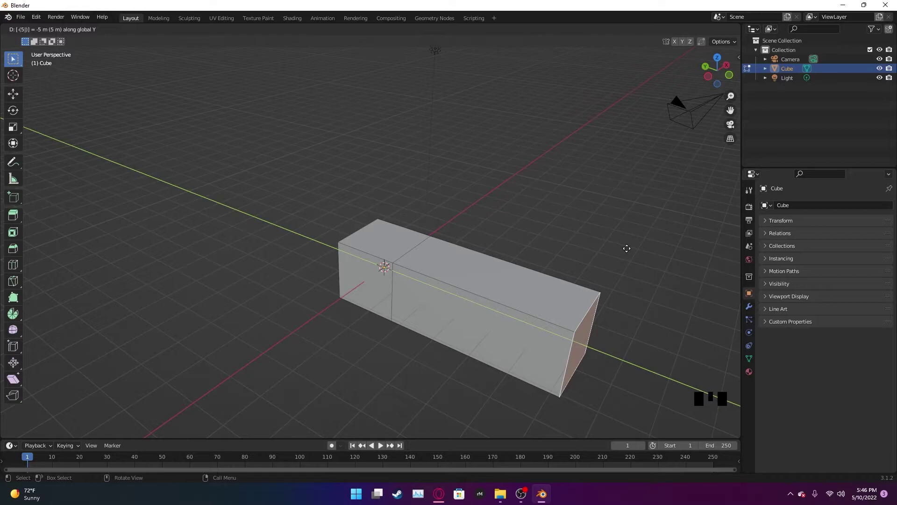
pyautogui.press('Return')
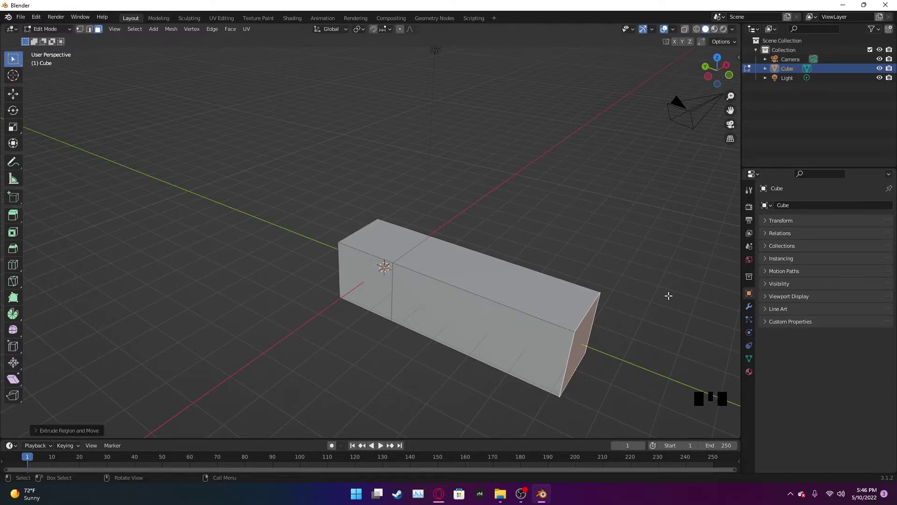
# - Select the long block's front face
pyautogui.click(367, 288)
pyautogui.click(528, 220)
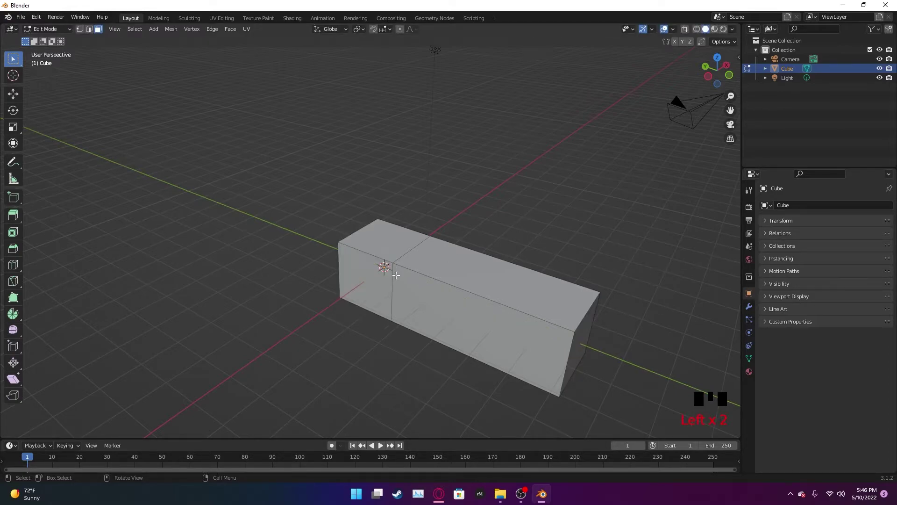
pyautogui.click(448, 289)
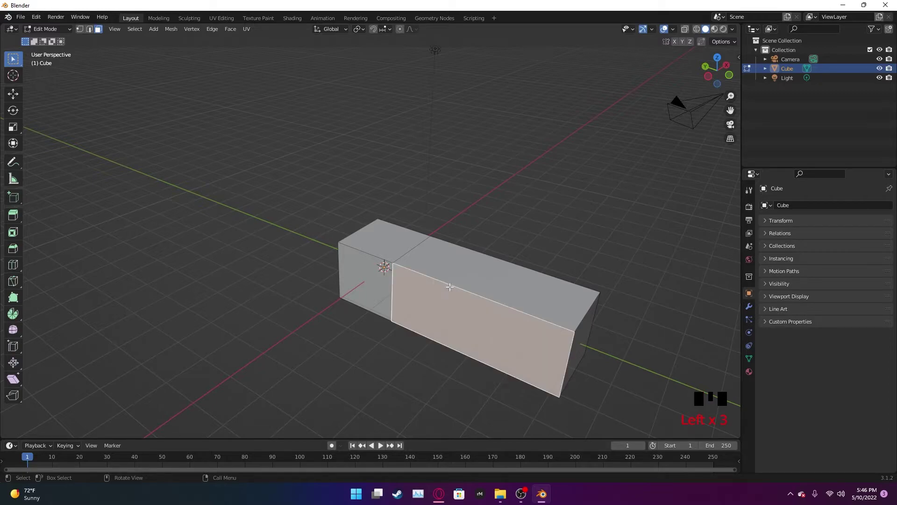
pyautogui.click(453, 284)
pyautogui.click(469, 301)
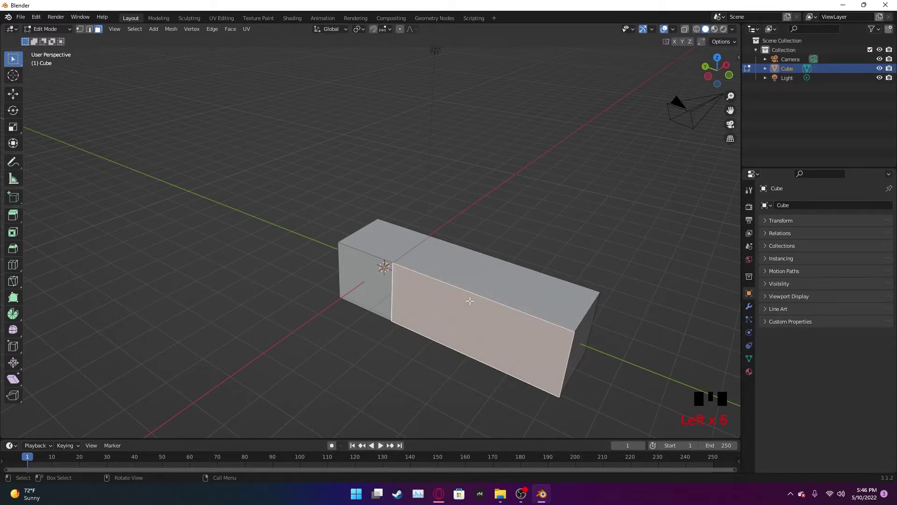
pyautogui.click(579, 340)
pyautogui.click(548, 345)
pyautogui.press('g')
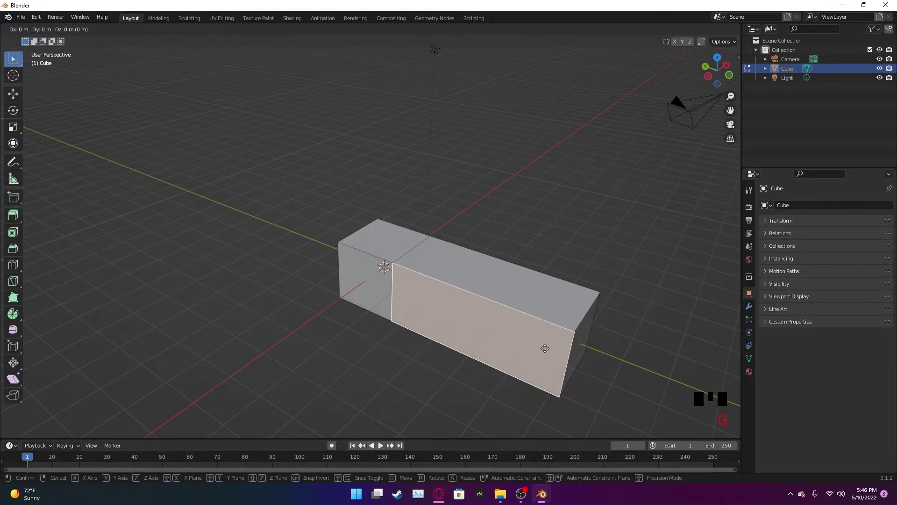
pyautogui.rightClick(545, 348)
pyautogui.click(627, 309)
pyautogui.click(525, 331)
# - Extrude the front face 1 m along negative X
pyautogui.press('e')
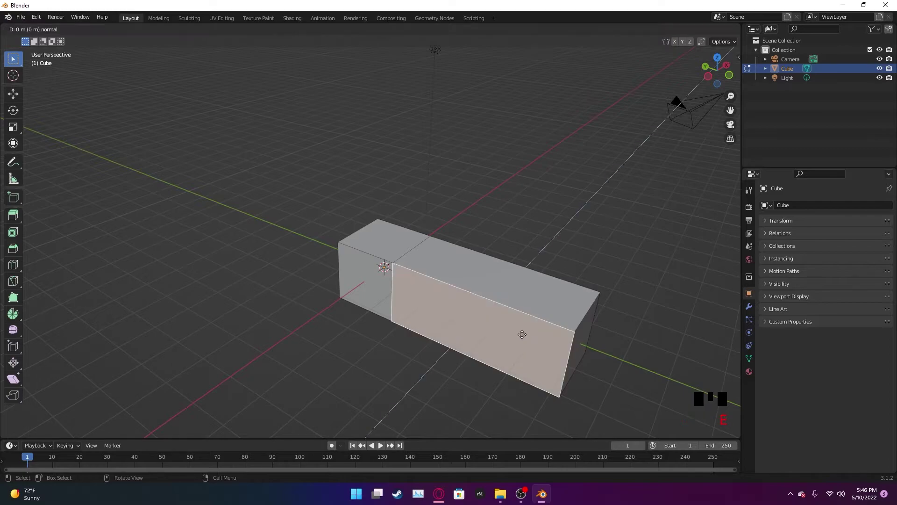
pyautogui.write('x')
pyautogui.write('1')
pyautogui.write('-')
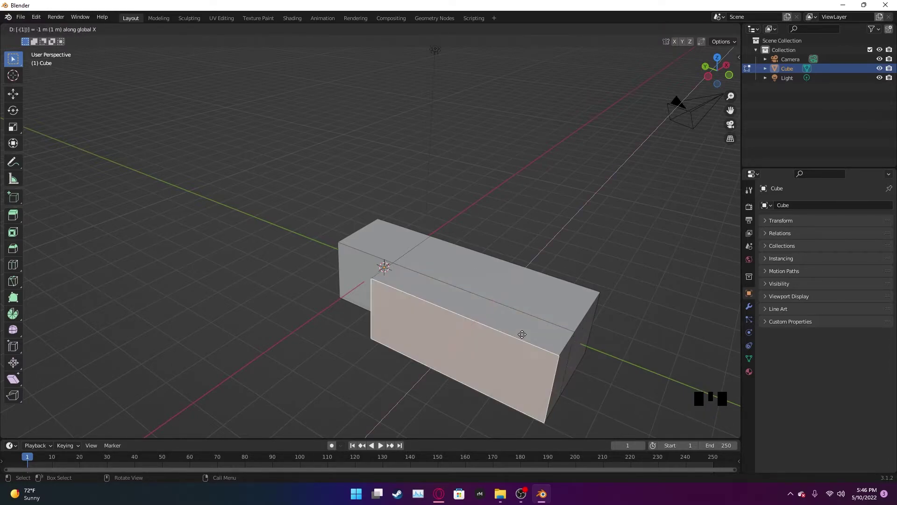
pyautogui.press('Return')
# - Select the extrusion's front face together with the top strip face
pyautogui.click(550, 294)
pyautogui.click(502, 346)
pyautogui.keyDown('shift'); pyautogui.click(510, 315); pyautogui.keyUp('shift')
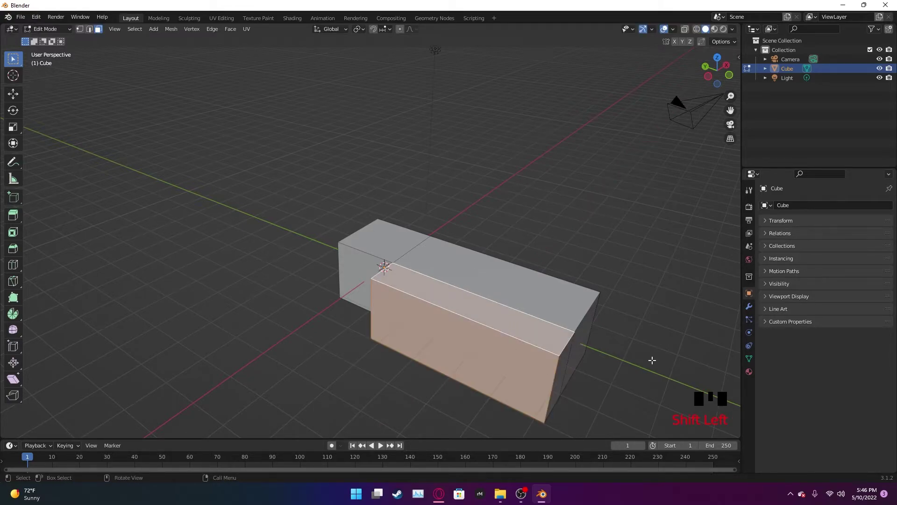
pyautogui.click(657, 361)
pyautogui.click(511, 370)
pyautogui.keyDown('shift'); pyautogui.click(540, 330); pyautogui.keyUp('shift')
pyautogui.click(623, 336)
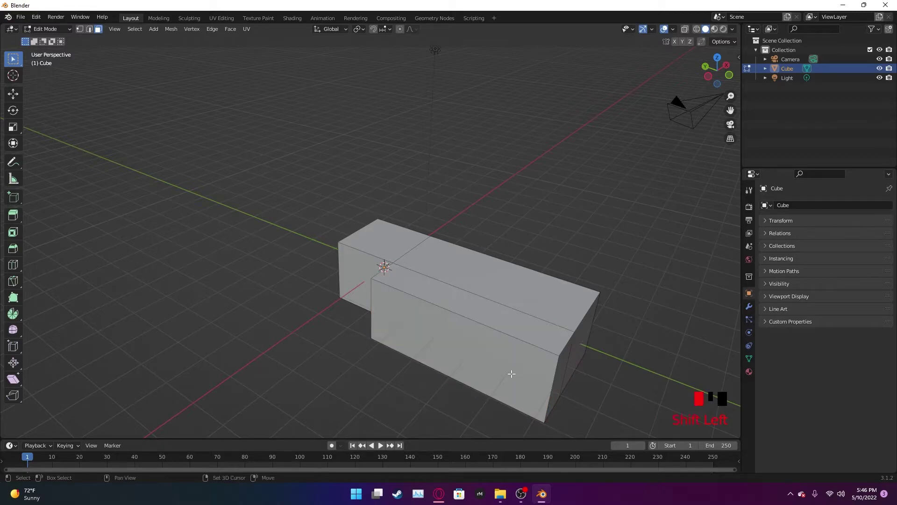
pyautogui.click(511, 373)
pyautogui.keyDown('shift'); pyautogui.click(507, 323); pyautogui.keyUp('shift')
# - Raise the two selected faces 1 m along Z, then deselect and orbit
pyautogui.press('g')
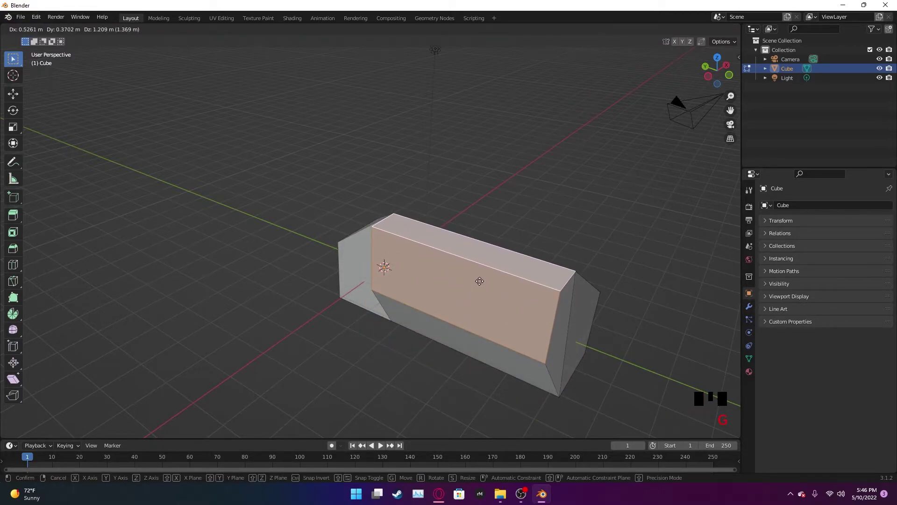
pyautogui.press('z')
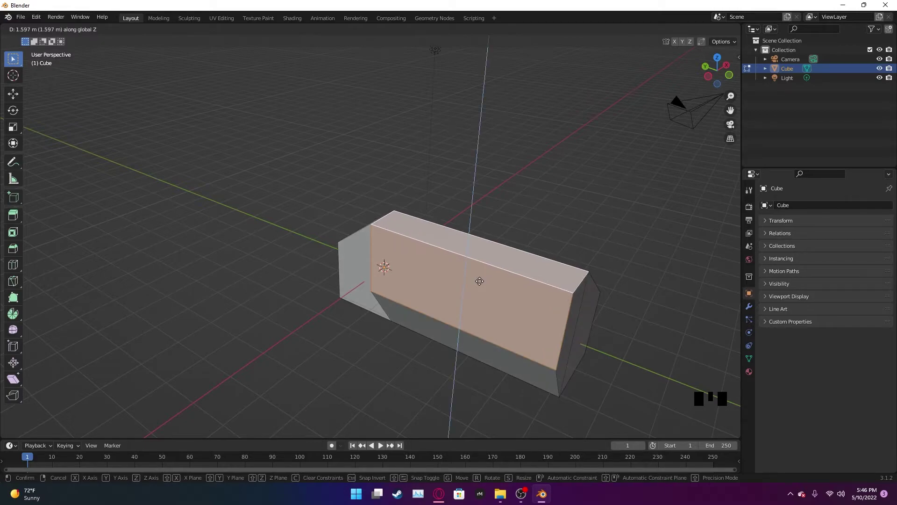
pyautogui.write('1')
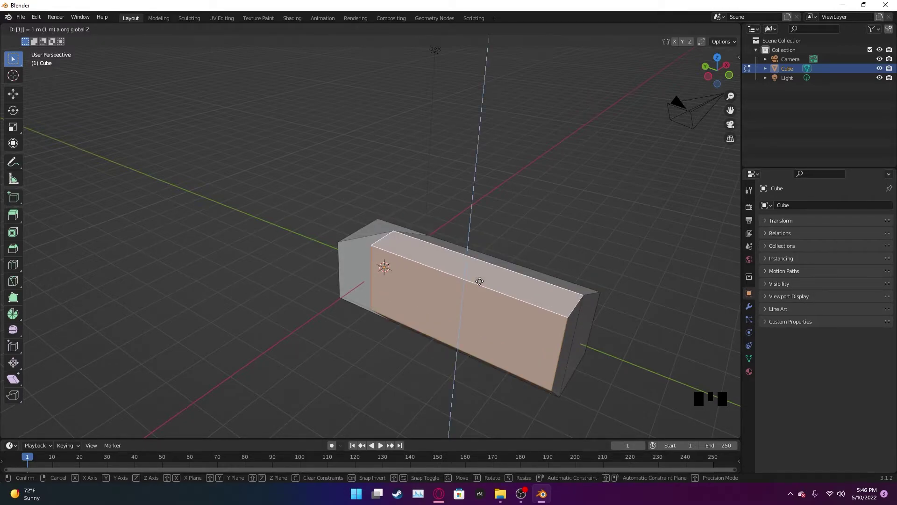
pyautogui.press('Return')
pyautogui.click(545, 164)
pyautogui.moveTo(601, 372); pyautogui.dragTo(481, 364, button='middle')
# - Extrude the block's right end face 1 m along X
pyautogui.scroll(-2, 424, 378)
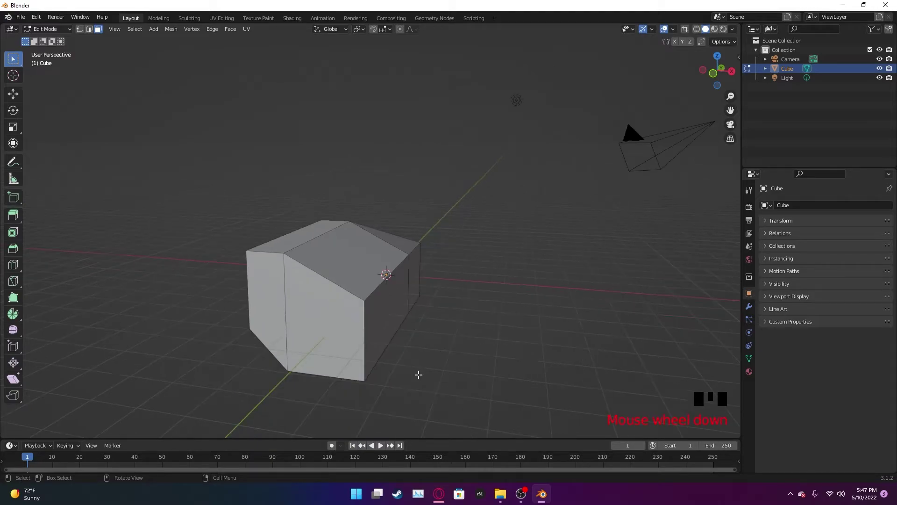
pyautogui.click(388, 320)
pyautogui.press('e')
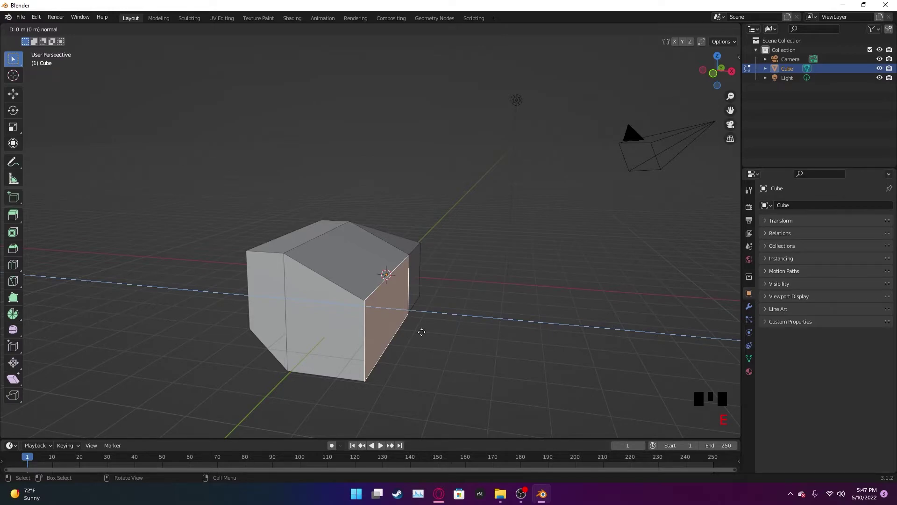
pyautogui.write('x1')
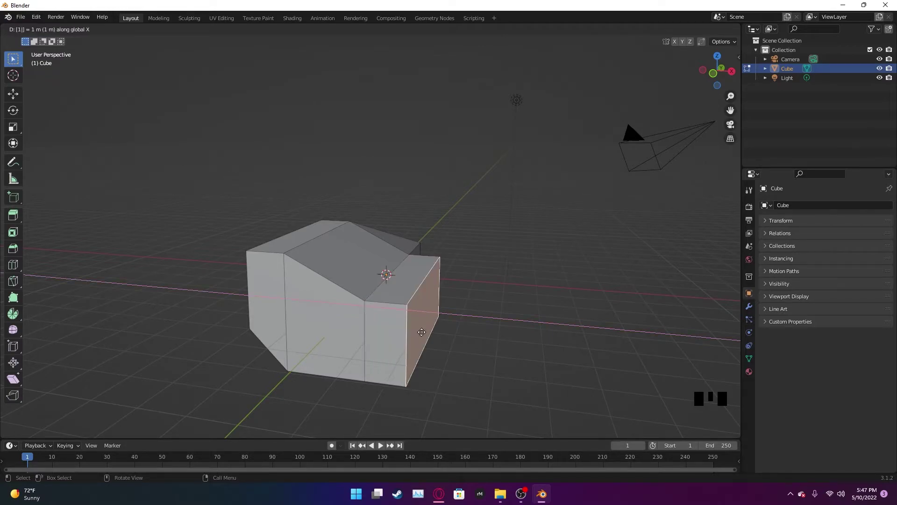
pyautogui.press('Return')
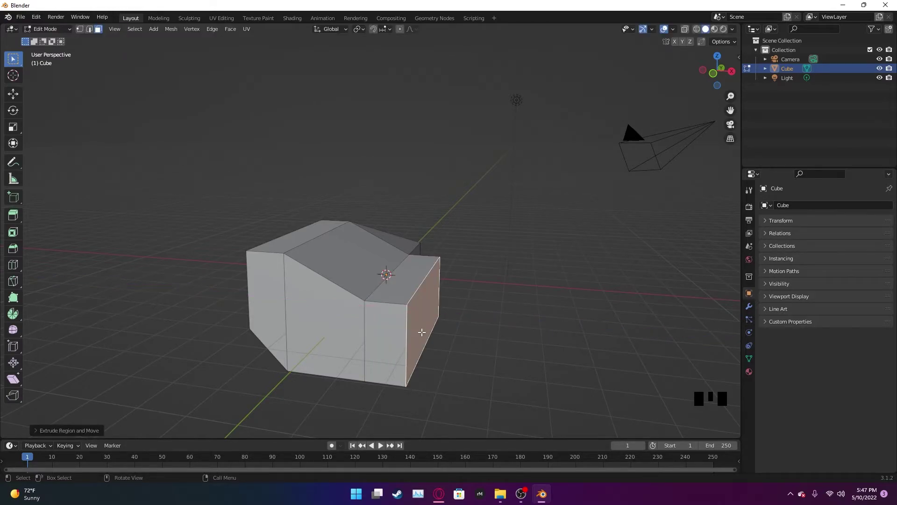
# - Add the new section's top face and raise both faces 1 m along Z
pyautogui.keyDown('shift'); pyautogui.click(411, 289); pyautogui.keyUp('shift')
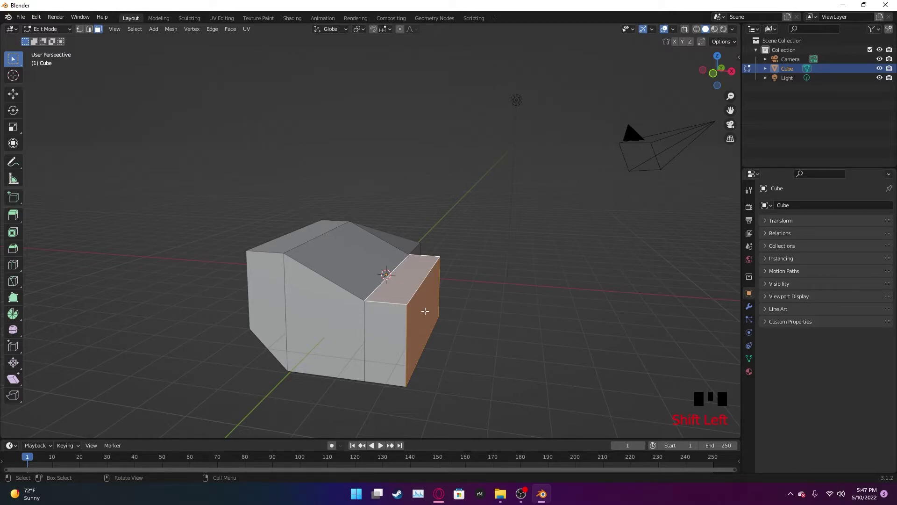
pyautogui.press('g')
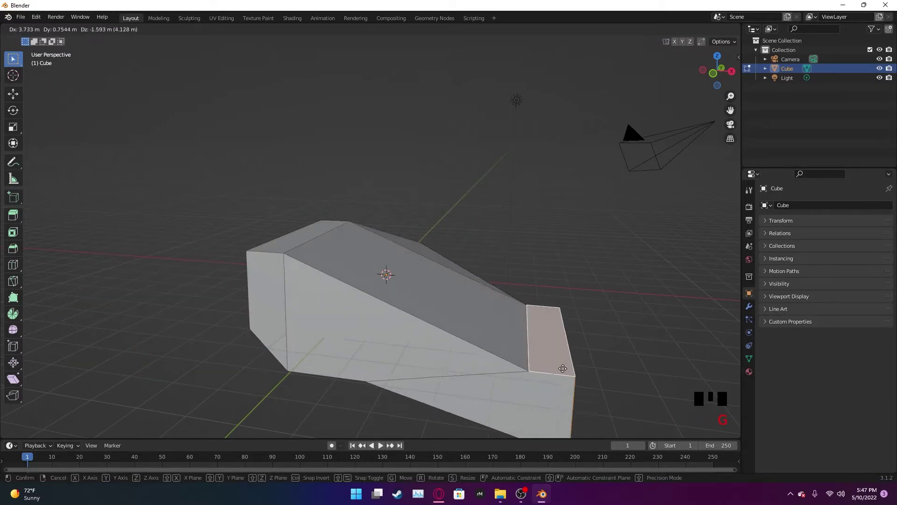
pyautogui.write('z')
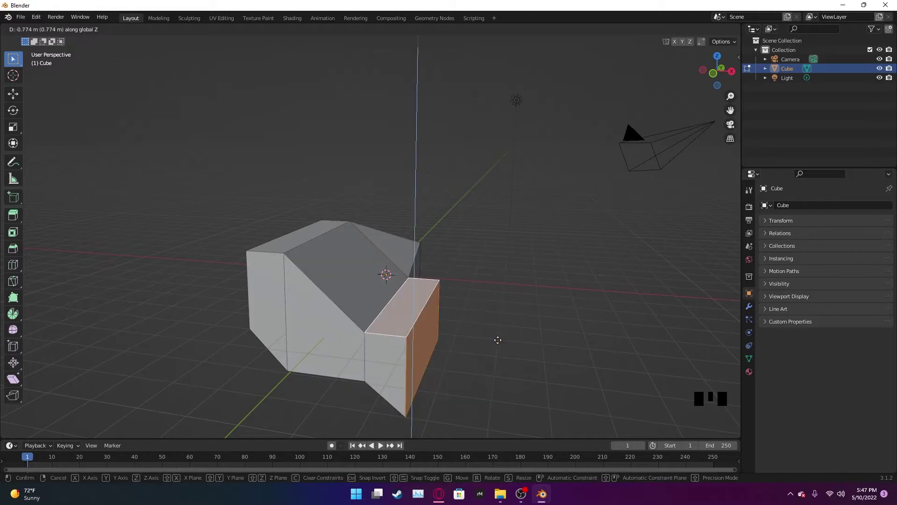
pyautogui.write('1')
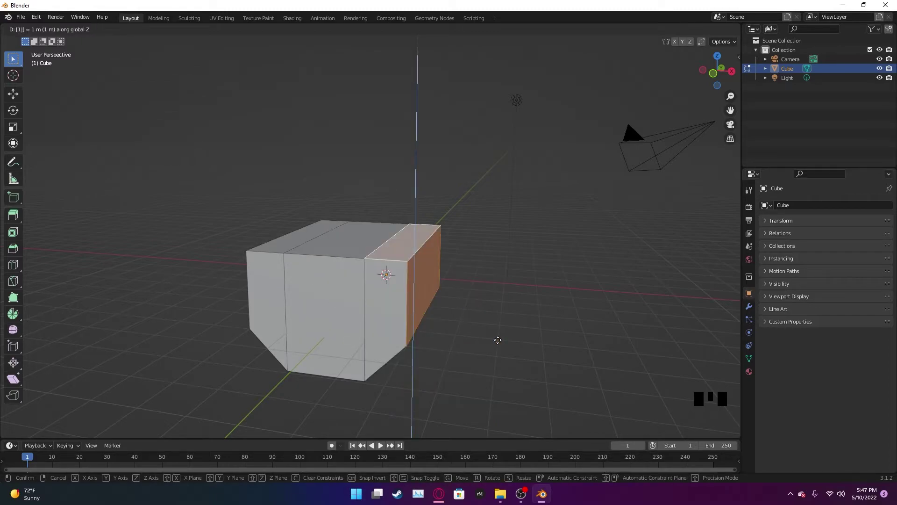
pyautogui.press('Return')
pyautogui.click(526, 308)
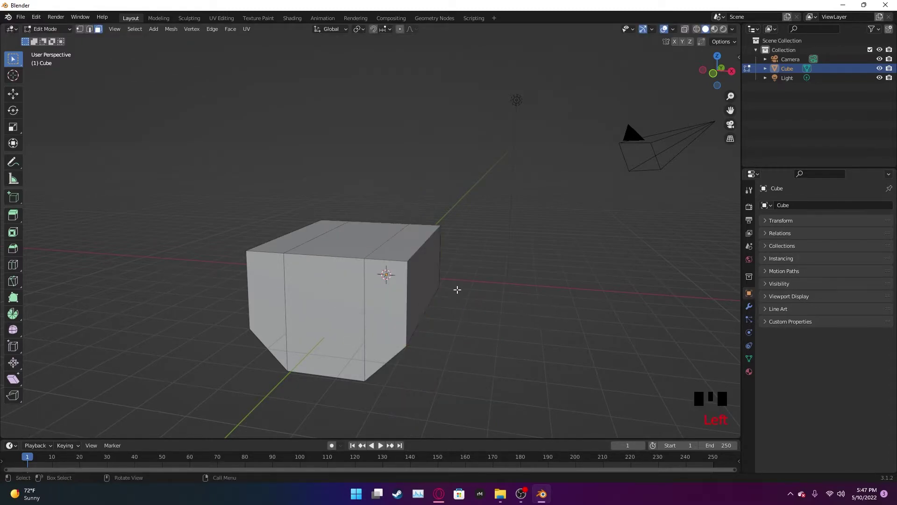
pyautogui.moveTo(477, 296)
pyautogui.mouseDown(button='middle')
pyautogui.moveTo(467, 301)
pyautogui.moveTo(482, 306)
pyautogui.mouseUp(button='middle')
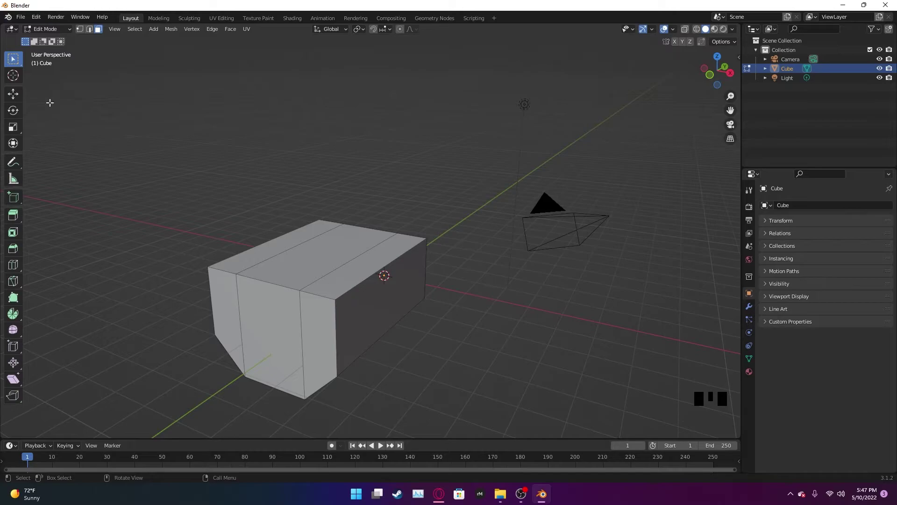
# - In edge select mode, try rotating a top edge of the block, then undo it
pyautogui.click(90, 30)
pyautogui.click(351, 291)
pyautogui.press('r')
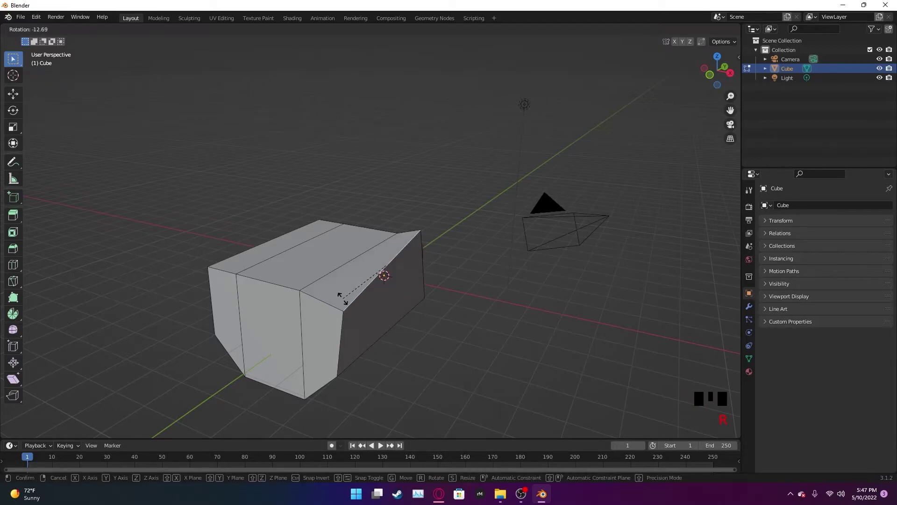
pyautogui.click(361, 282)
pyautogui.hotkey('ctrl', 'z')
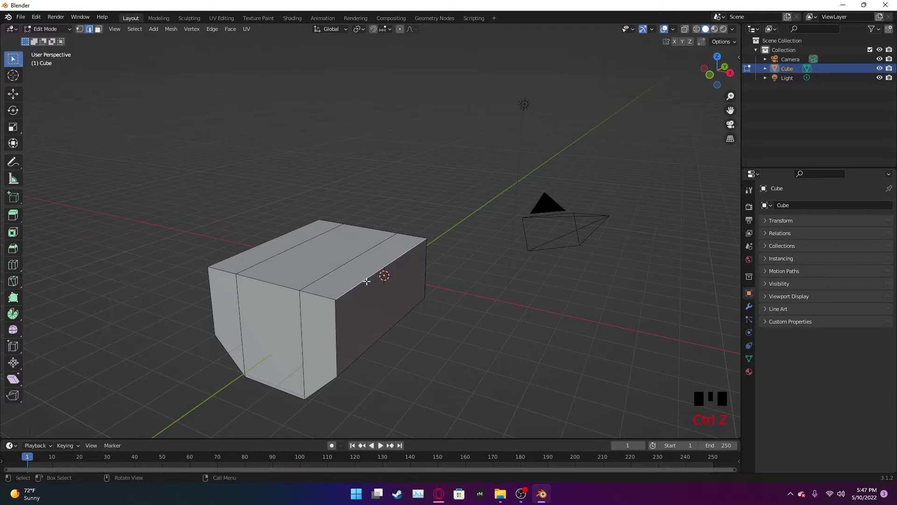
# - Try a first loop cut around the block, then undo it
pyautogui.press('ctrl')
pyautogui.hotkey('ctrl', 'r')
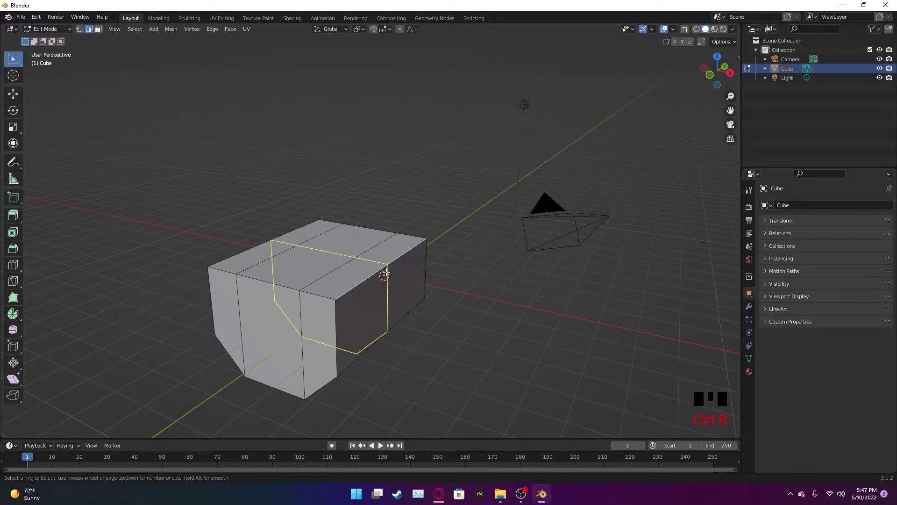
pyautogui.click(365, 279)
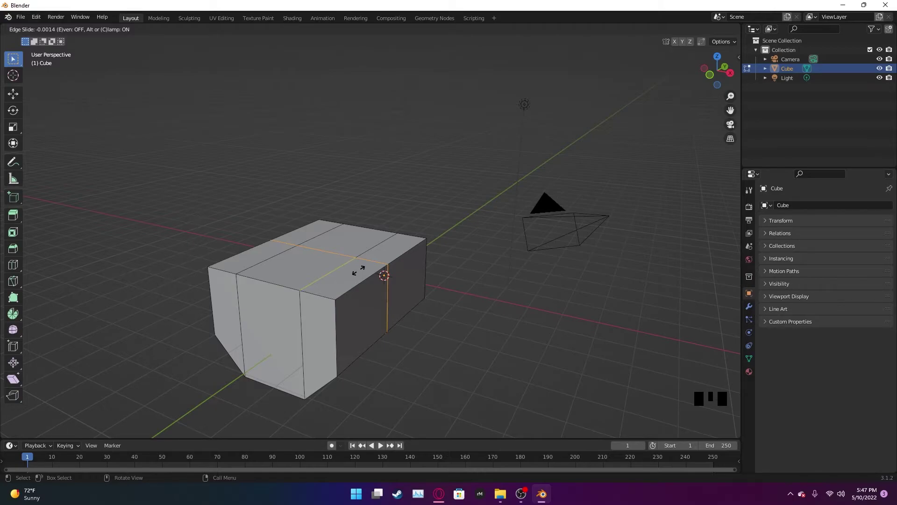
pyautogui.click(358, 269)
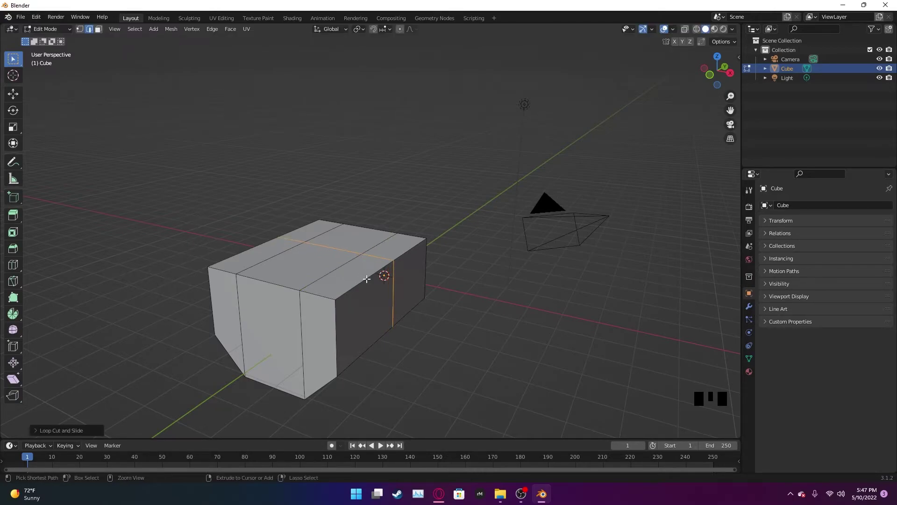
pyautogui.hotkey('ctrl', 'z')
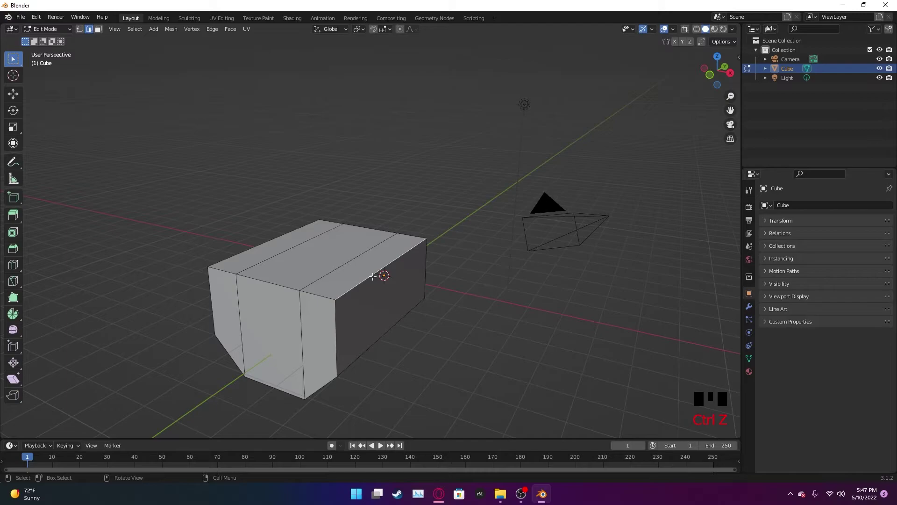
# - Start a new loop cut on a vertical edge, scrolling the cut count up to 71
pyautogui.click(336, 311)
pyautogui.hotkey('ctrl', 'r')
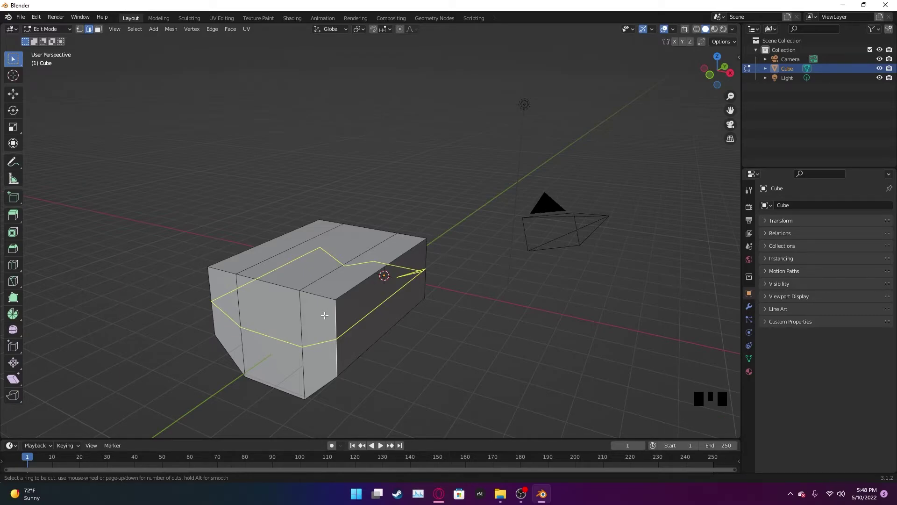
pyautogui.scroll(5, 322, 299)
pyautogui.scroll(-4, 323, 299)
pyautogui.scroll(2, 322, 296)
pyautogui.scroll(20, 322, 295)
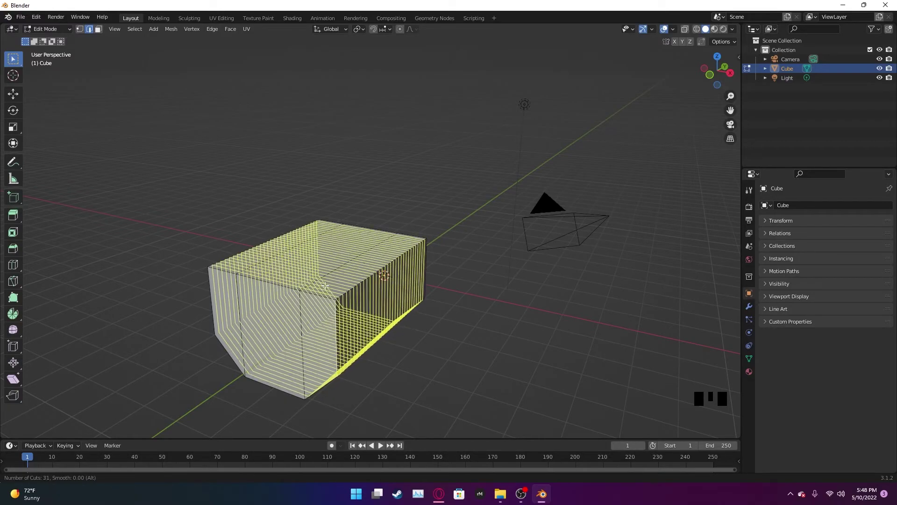
pyautogui.scroll(20, 325, 286)
pyautogui.click(326, 293)
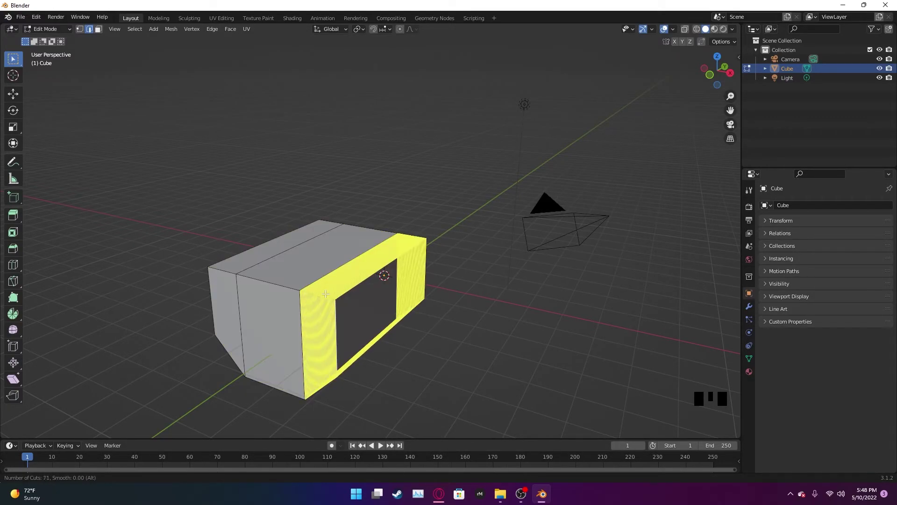
# - Reduce the cut count to 1 and place the single horizontal loop mid-block
pyautogui.scroll(-20, 327, 327)
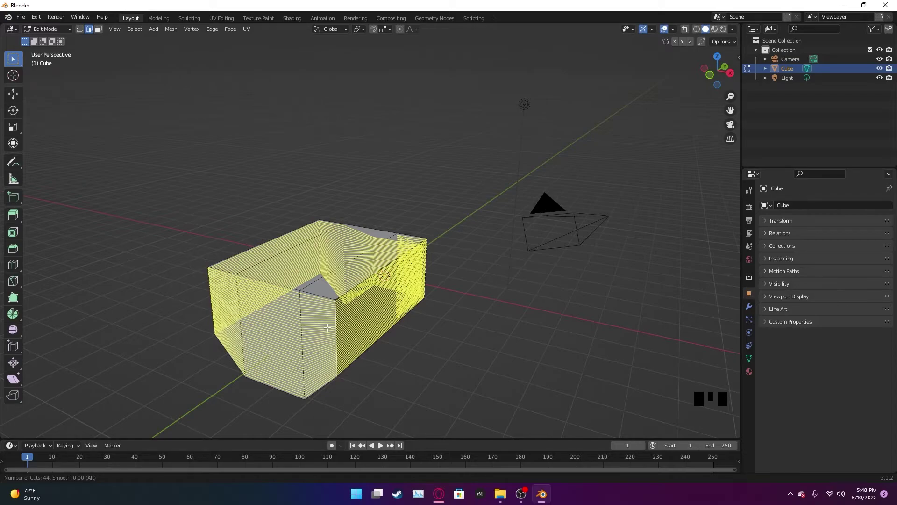
pyautogui.scroll(-20, 327, 327)
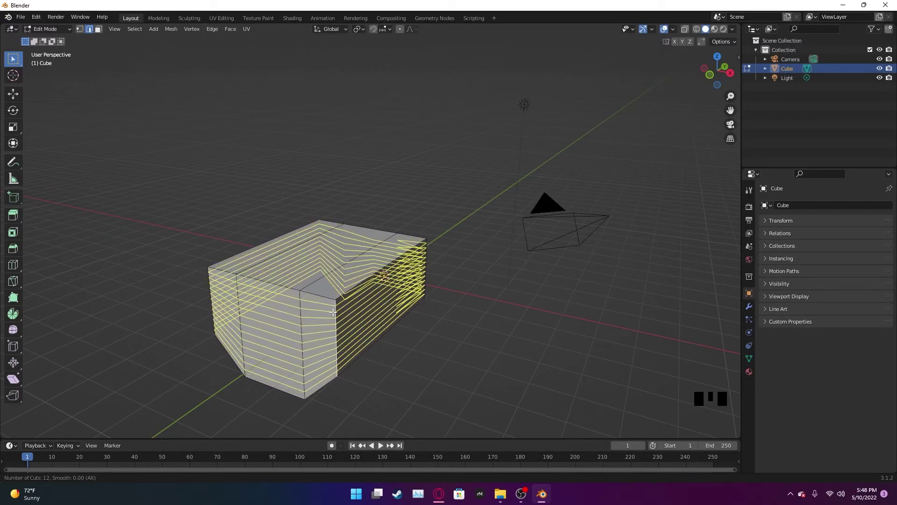
pyautogui.scroll(-1, 334, 315)
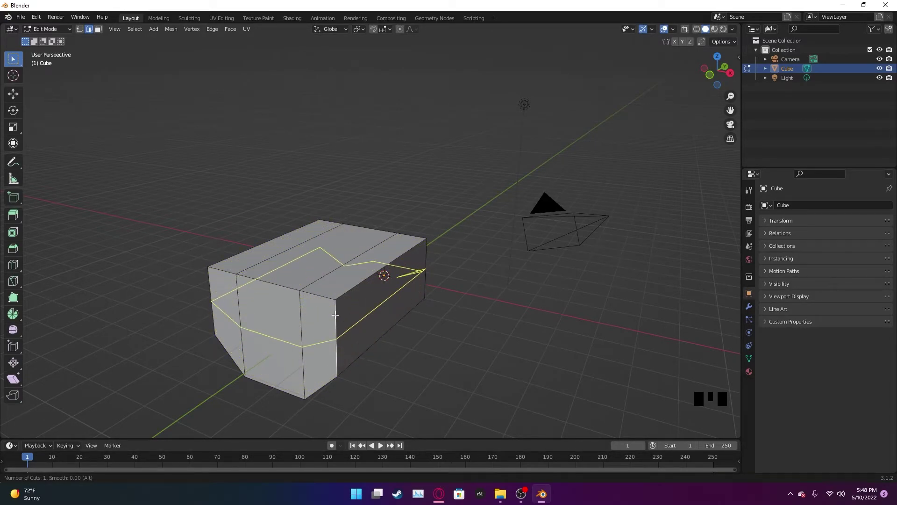
pyautogui.click(336, 314)
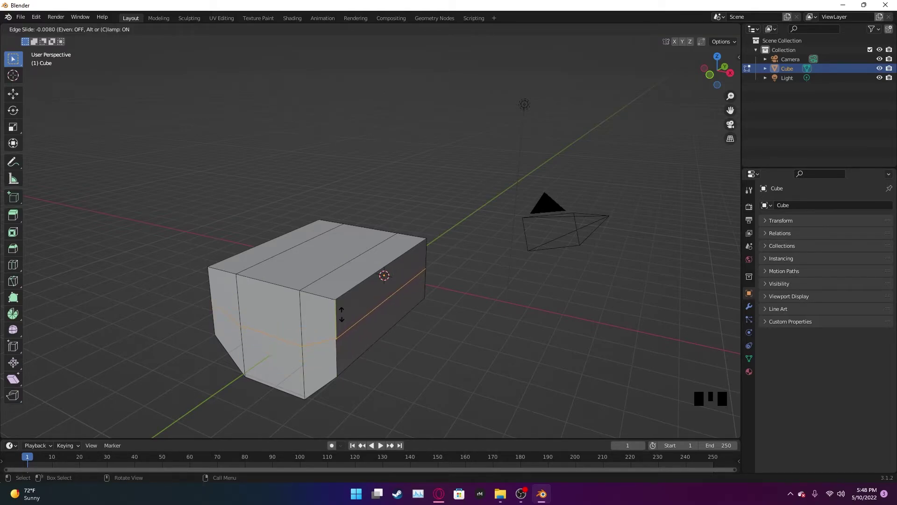
pyautogui.click(343, 315)
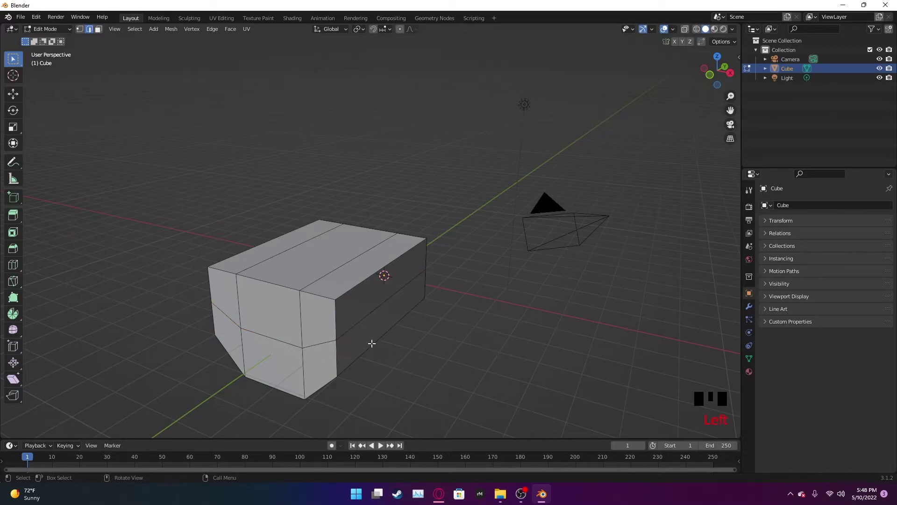
# - Switch to face select and try selecting the lower right side faces, then clear them
pyautogui.click(353, 276)
pyautogui.click(151, 99)
pyautogui.press('3')
pyautogui.keyDown('shift'); pyautogui.click(373, 294); pyautogui.keyUp('shift')
pyautogui.keyDown('shift'); pyautogui.click(381, 299); pyautogui.keyUp('shift')
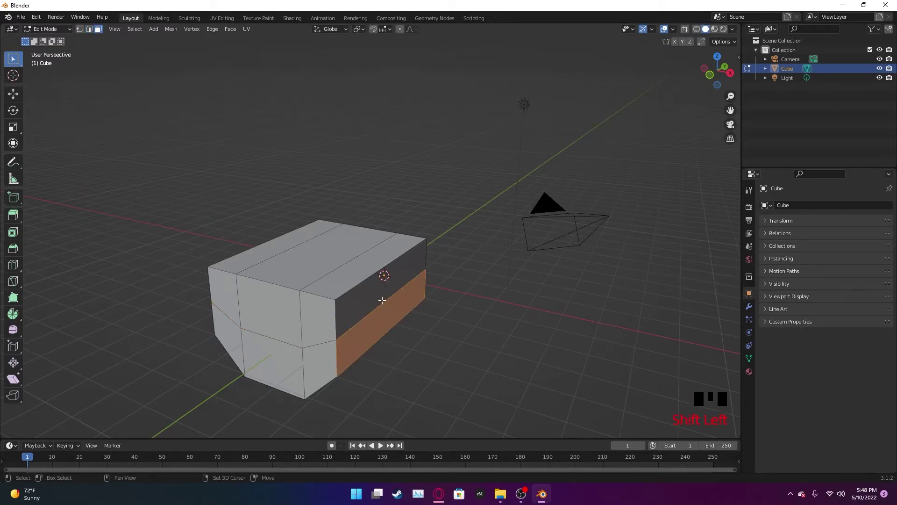
pyautogui.keyDown('shift'); pyautogui.click(351, 266); pyautogui.keyUp('shift')
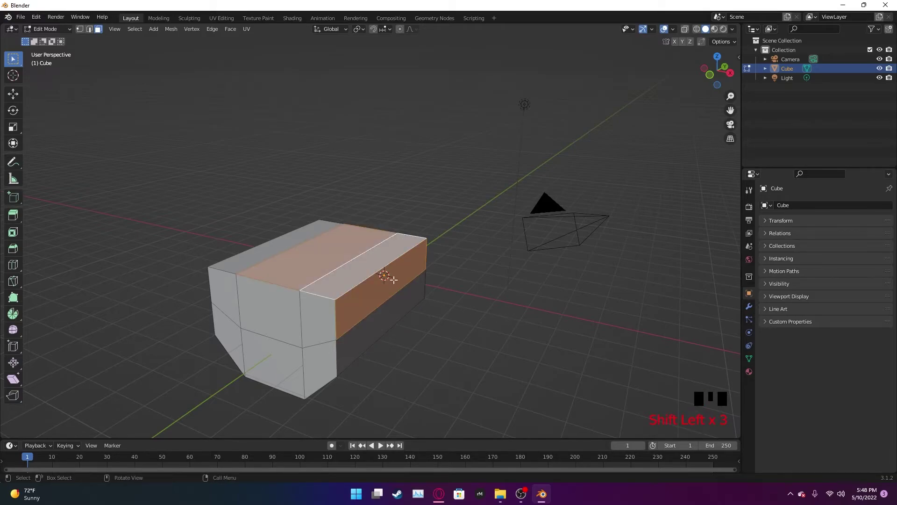
pyautogui.click(426, 286)
# - Move the upper right side and top strip faces inward, then undo the move
pyautogui.keyDown('shift'); pyautogui.click(392, 286); pyautogui.keyUp('shift')
pyautogui.keyDown('shift'); pyautogui.click(402, 252); pyautogui.keyUp('shift')
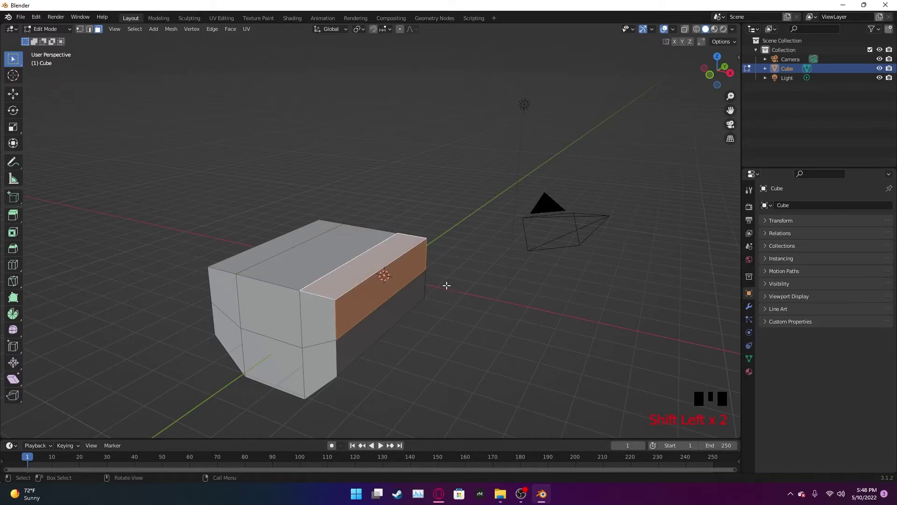
pyautogui.press('g')
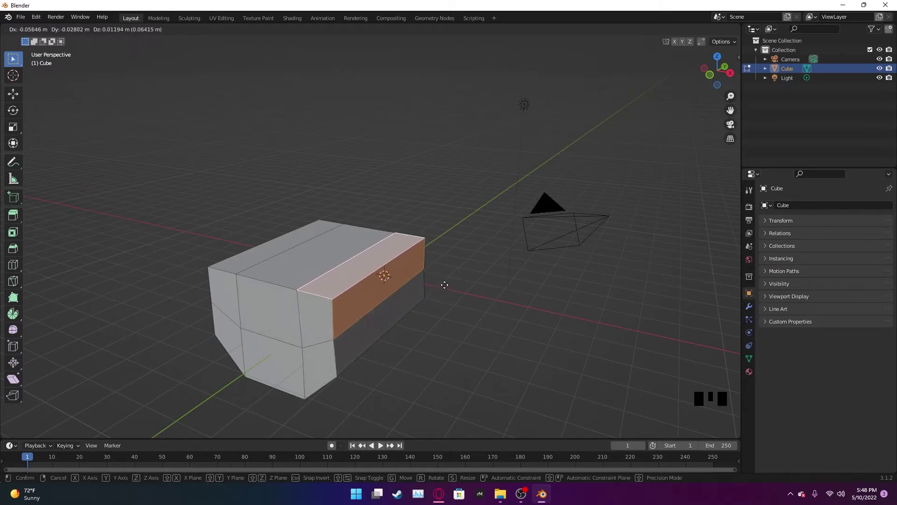
pyautogui.click(435, 300)
pyautogui.hotkey('ctrl', 'z')
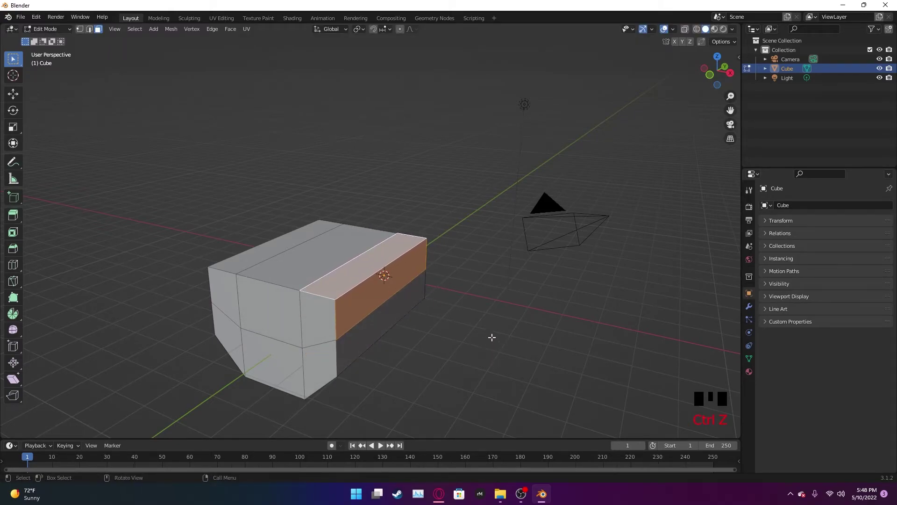
pyautogui.hotkey('ctrl', 'z')
# - Move the long strip of front faces, then undo and clear the selection
pyautogui.moveTo(492, 327); pyautogui.dragTo(297, 236, button='middle')
pyautogui.click(297, 236)
pyautogui.moveTo(410, 279); pyautogui.dragTo(503, 284, button='middle')
pyautogui.keyDown('shift'); pyautogui.doubleClick(383, 297); pyautogui.keyUp('shift')
pyautogui.press('g')
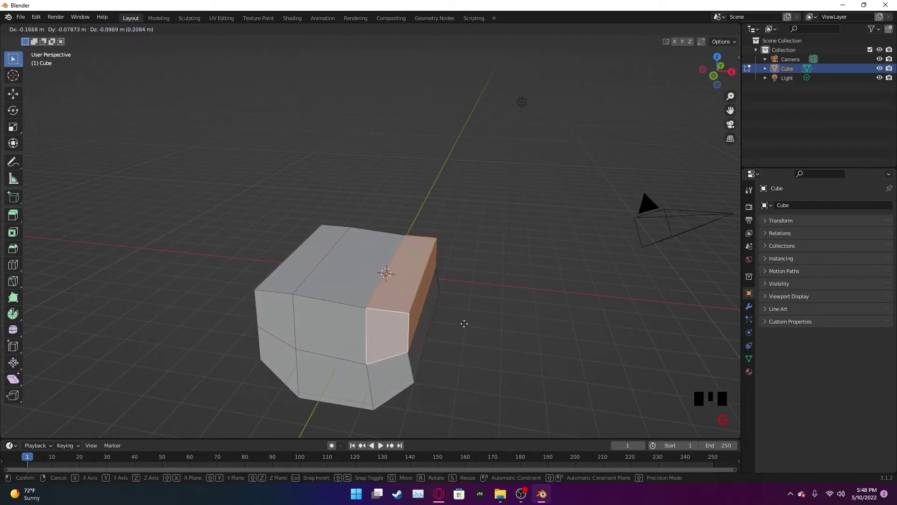
pyautogui.click(477, 322)
pyautogui.hotkey('ctrl', 'z')
pyautogui.click(477, 322)
# - In edge select mode, shift the block's top-front edge, then view from the front
pyautogui.moveTo(483, 322)
pyautogui.mouseDown(button='middle')
pyautogui.moveTo(503, 325)
pyautogui.moveTo(493, 326)
pyautogui.mouseUp(button='middle')
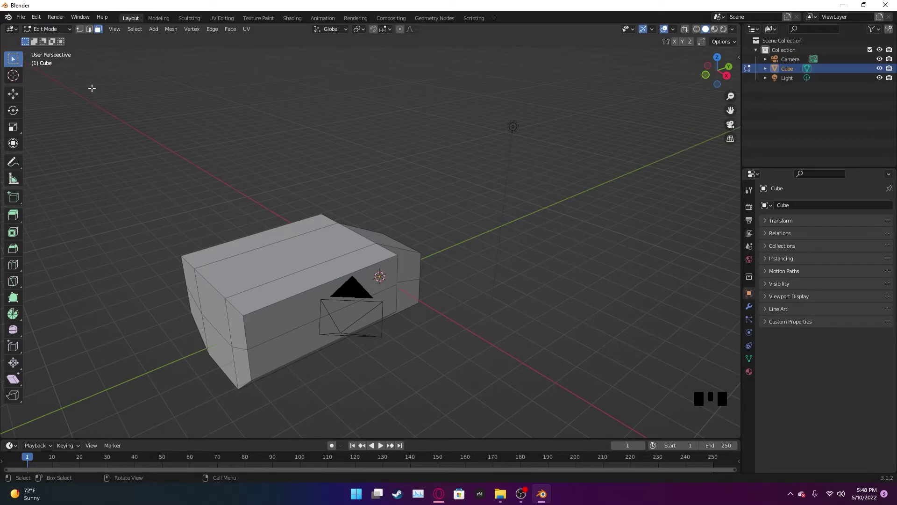
pyautogui.click(89, 29)
pyautogui.click(325, 285)
pyautogui.press('g')
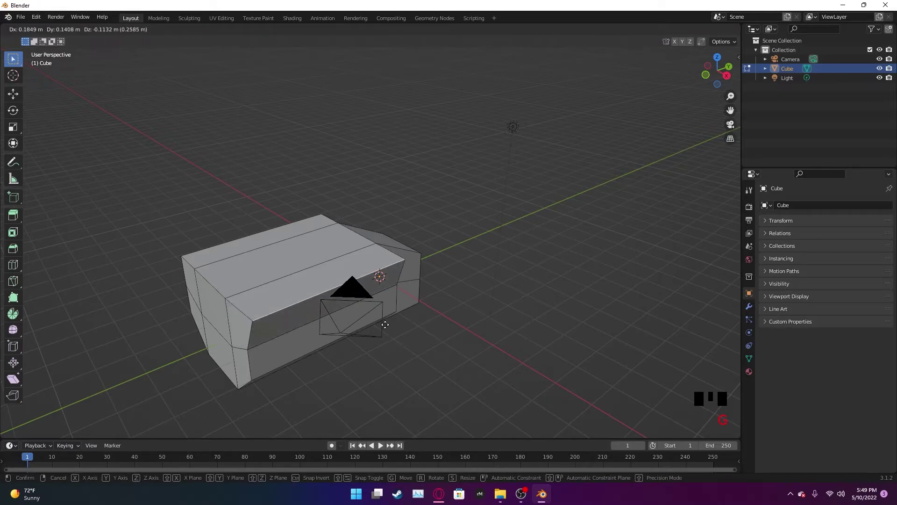
pyautogui.click(383, 327)
pyautogui.moveTo(508, 334); pyautogui.dragTo(549, 311, button='middle')
pyautogui.press('KP_1')
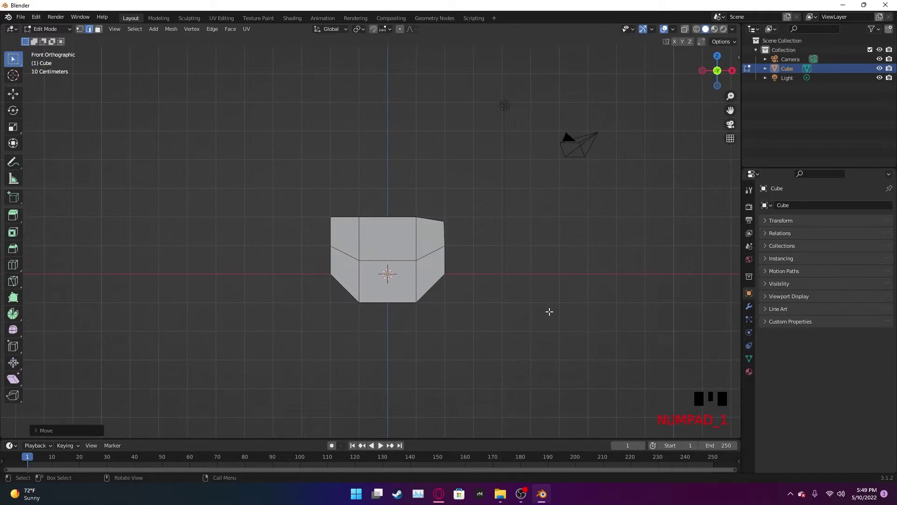
# - Lower the top-right corner vertex by 0.1 along Z in front view
pyautogui.click(444, 221)
pyautogui.moveTo(461, 248); pyautogui.dragTo(403, 278, button='middle')
pyautogui.press('KP_1')
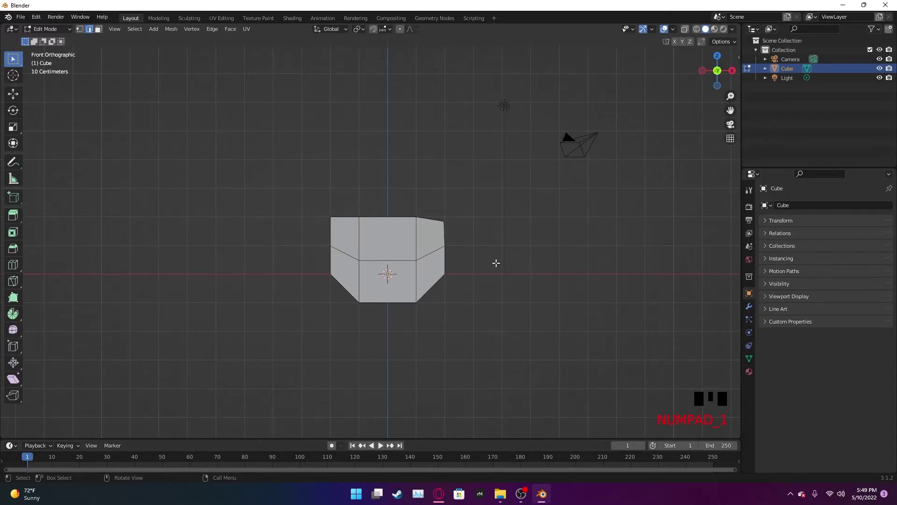
pyautogui.press('g')
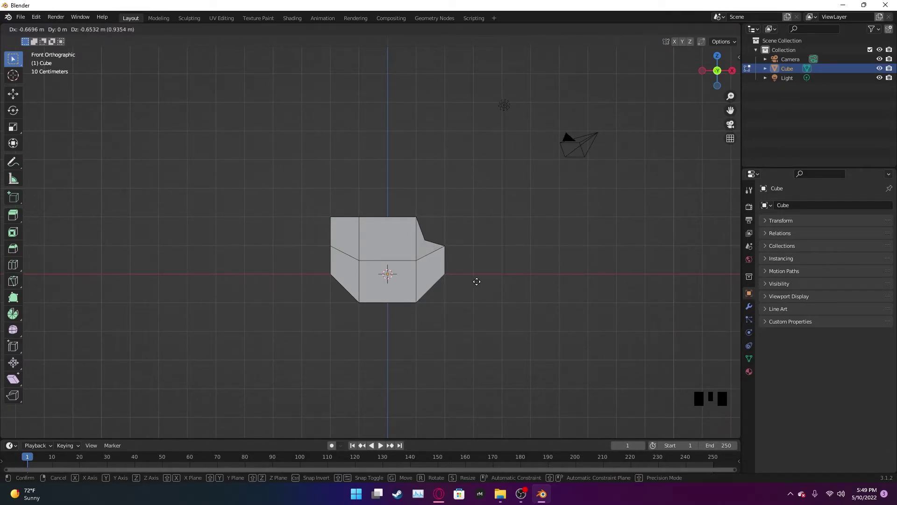
pyautogui.write('x')
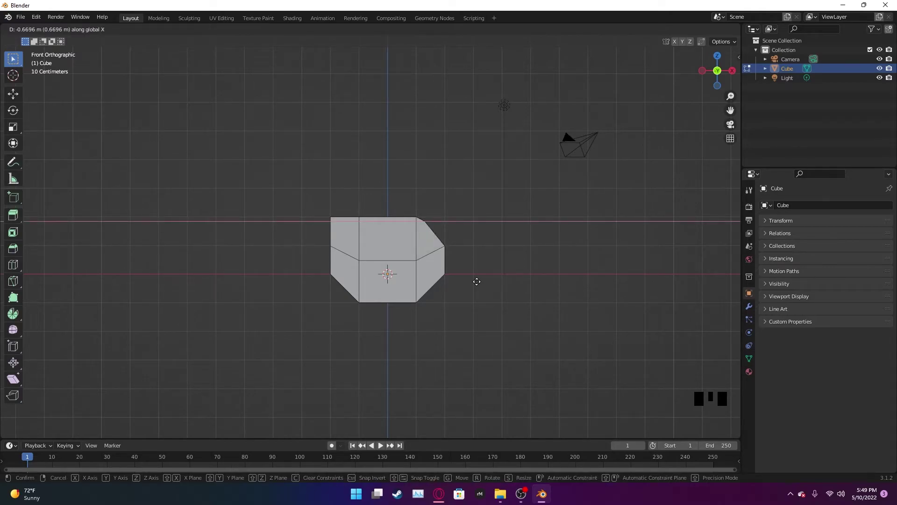
pyautogui.write('1')
pyautogui.write('-')
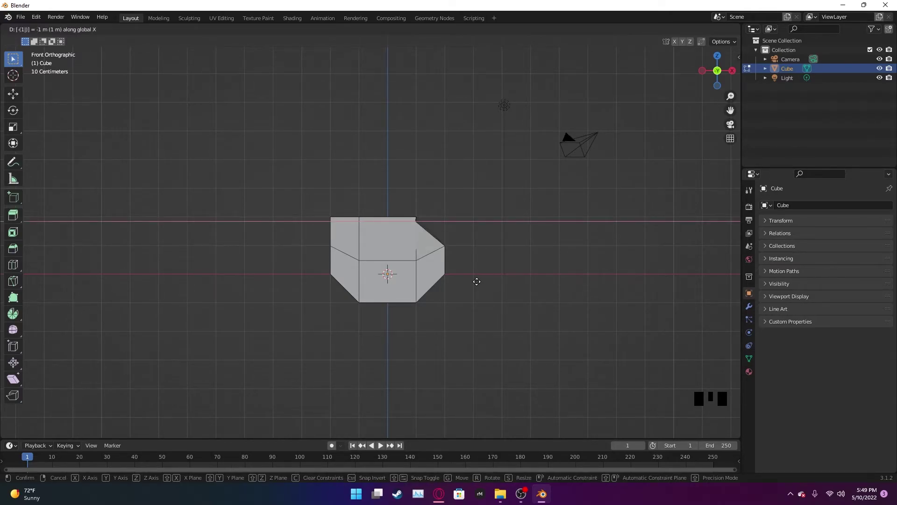
pyautogui.press('BackSpace')
pyautogui.write('1')
pyautogui.press('BackSpace')
pyautogui.press('BackSpace')
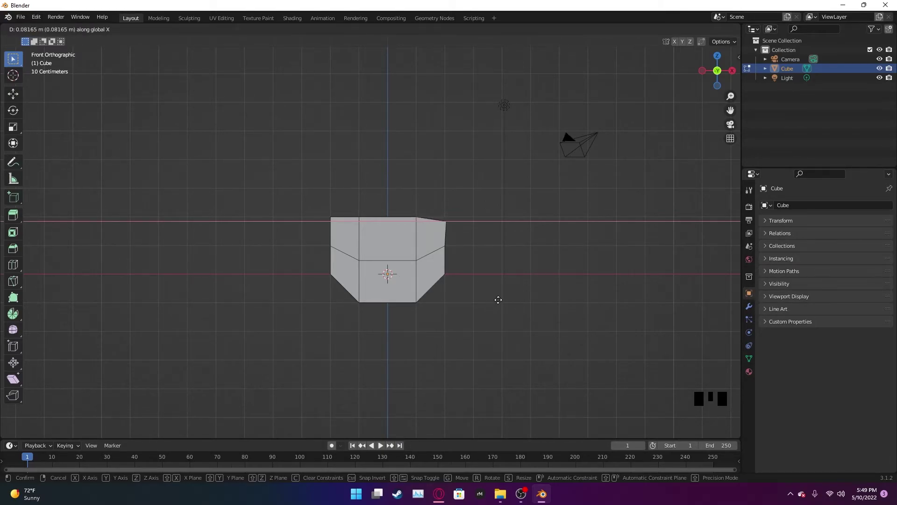
pyautogui.press('z')
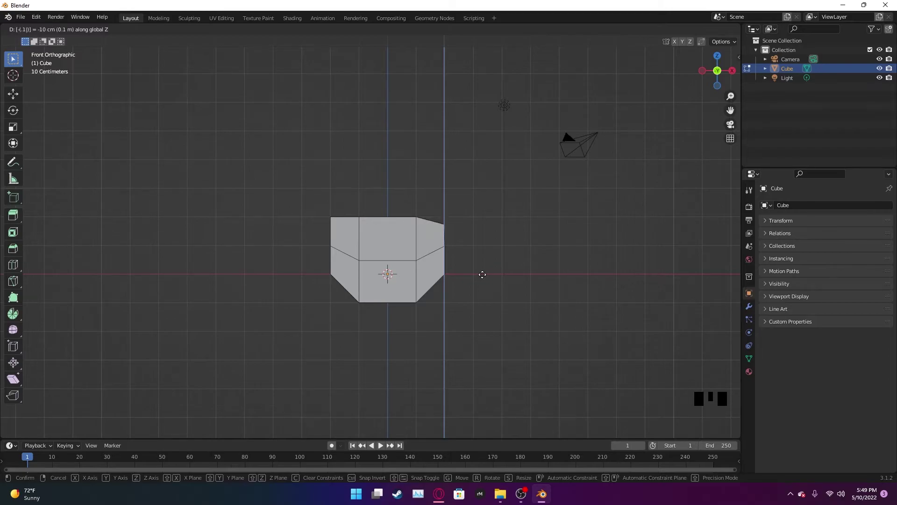
pyautogui.click(481, 274)
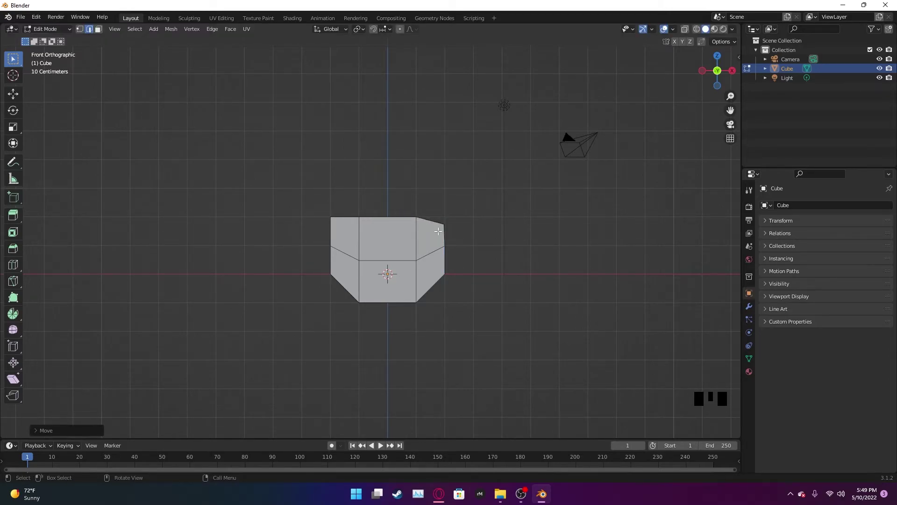
# - Slide the vertex -0.5 along X, then deselect it and orbit to inspect
pyautogui.press('g')
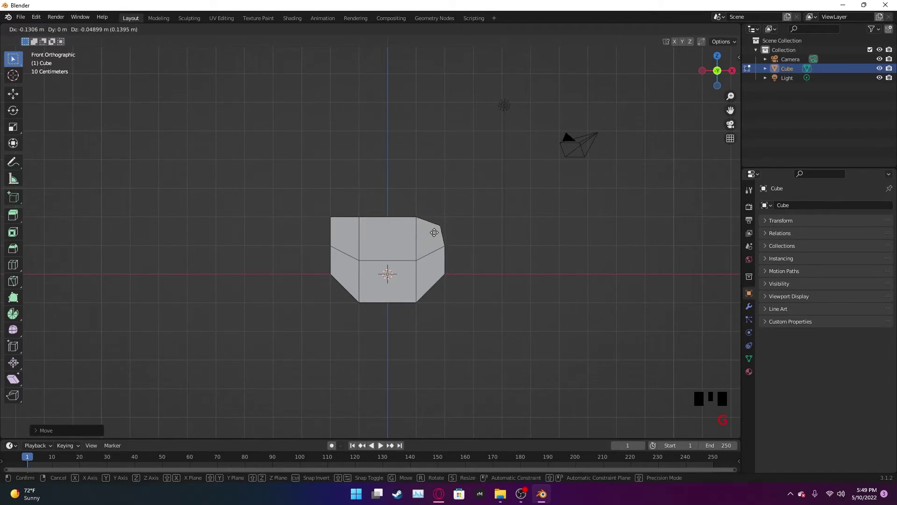
pyautogui.write('x')
pyautogui.write('.5')
pyautogui.press('-')
pyautogui.press('Return')
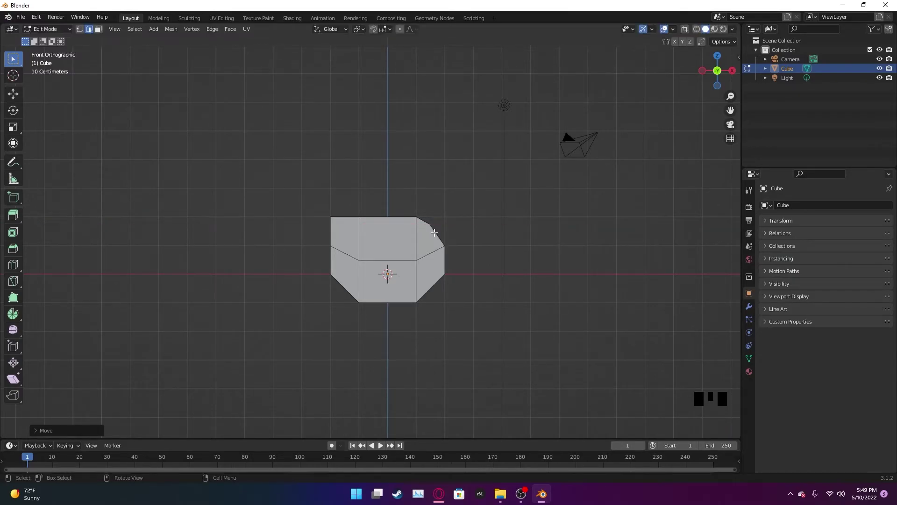
pyautogui.click(491, 231)
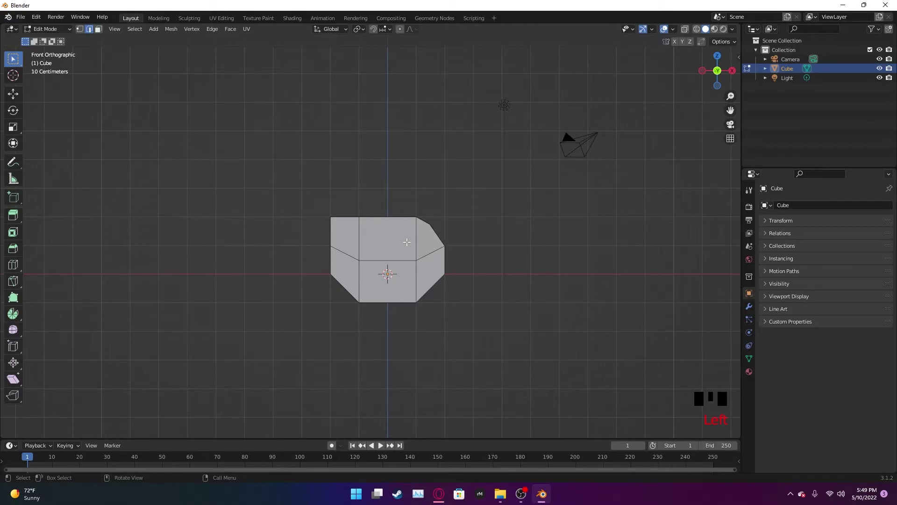
pyautogui.moveTo(552, 243); pyautogui.dragTo(425, 269, button='middle')
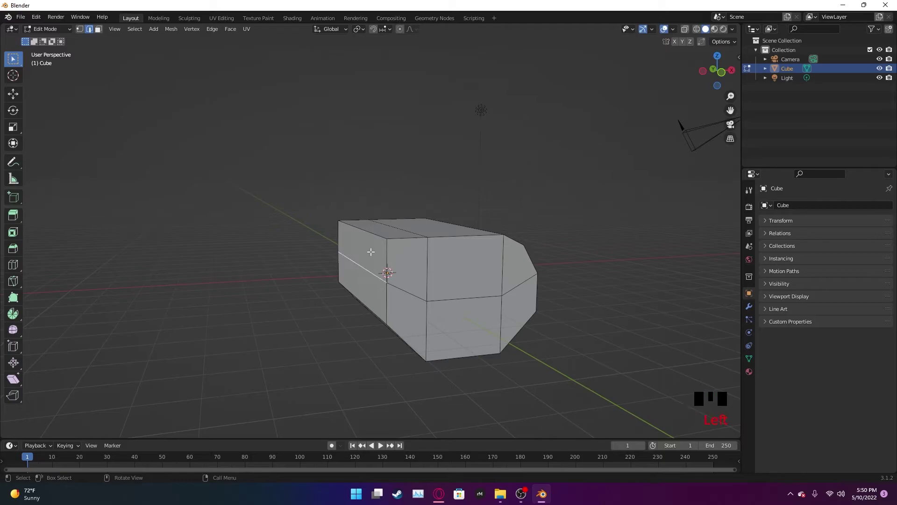
# - Select the block's top-left corner edge and view it straight from the front
pyautogui.moveTo(487, 287); pyautogui.dragTo(524, 316, button='middle')
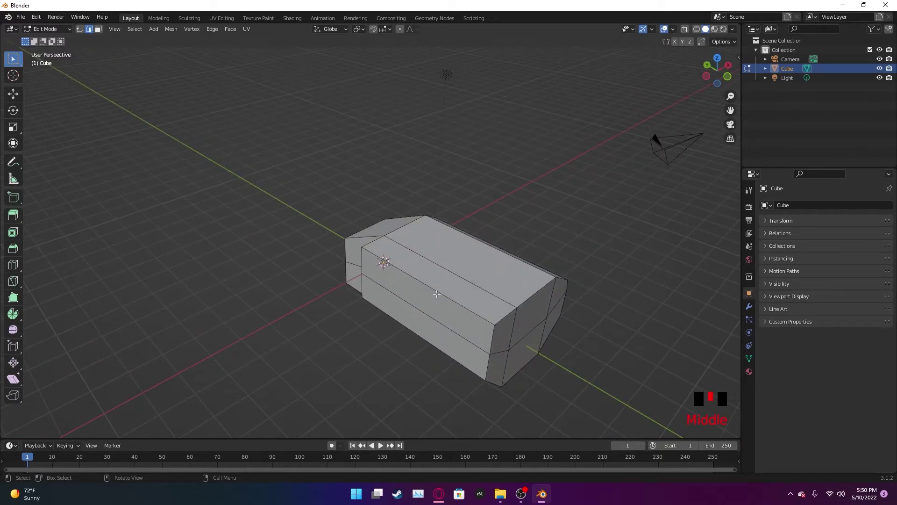
pyautogui.moveTo(545, 344); pyautogui.dragTo(497, 321, button='middle')
pyautogui.press('KP_1')
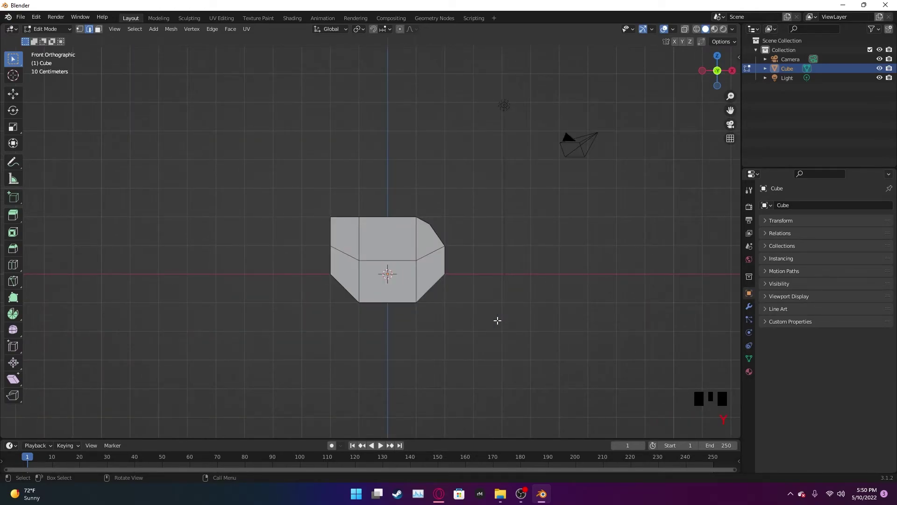
pyautogui.scroll(3, 497, 320)
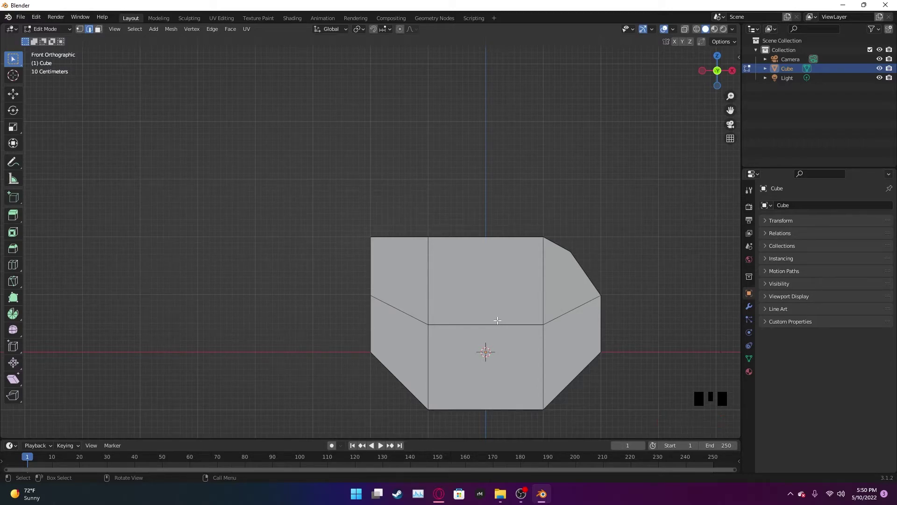
pyautogui.press('KP_Subtract')
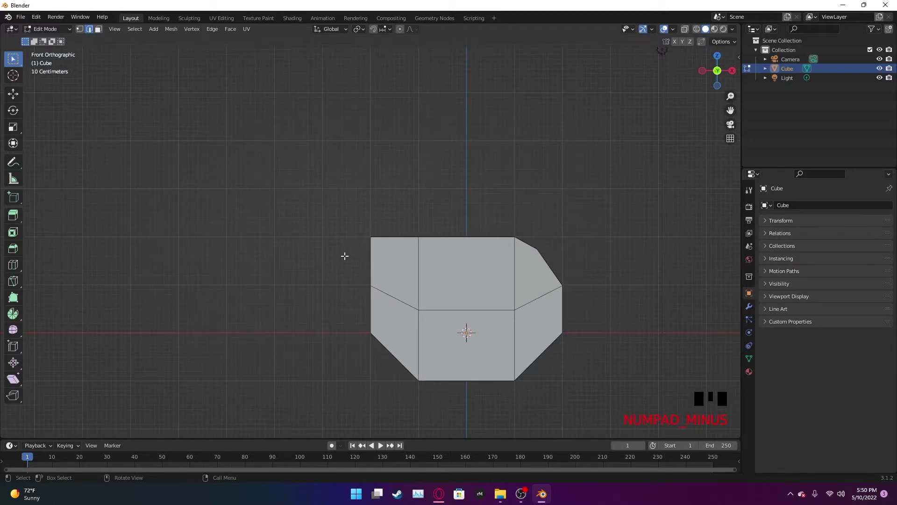
pyautogui.moveTo(345, 255); pyautogui.dragTo(395, 263, button='middle')
pyautogui.click(396, 263)
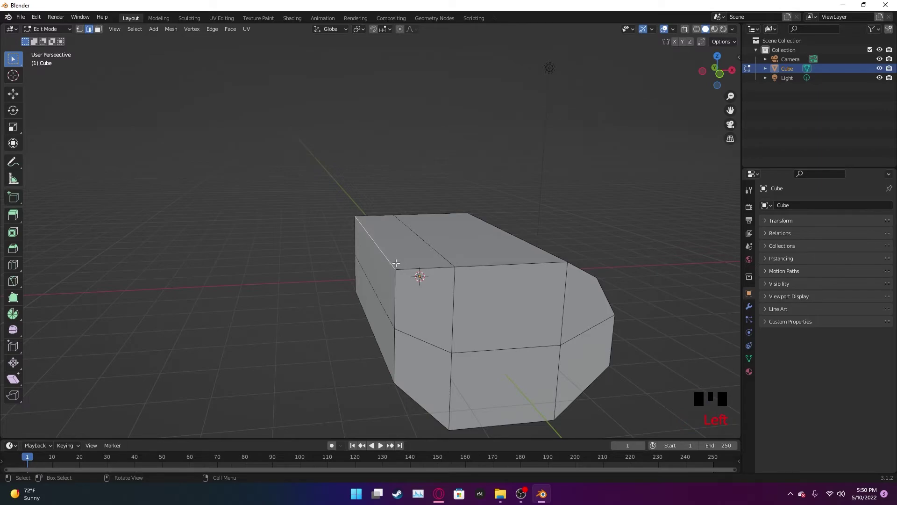
pyautogui.press('KP_1')
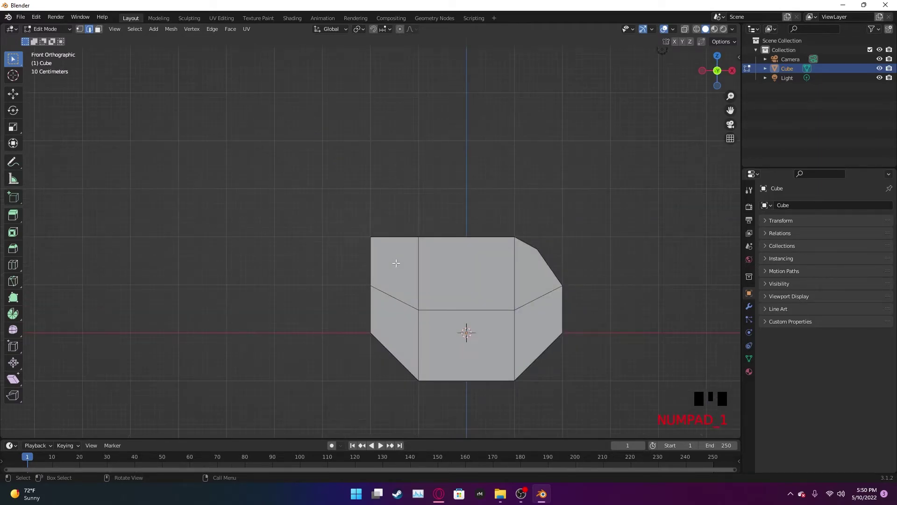
# - Cycle through wireframe, solid, rendered and material shading, settling on Wireframe
pyautogui.press('z')
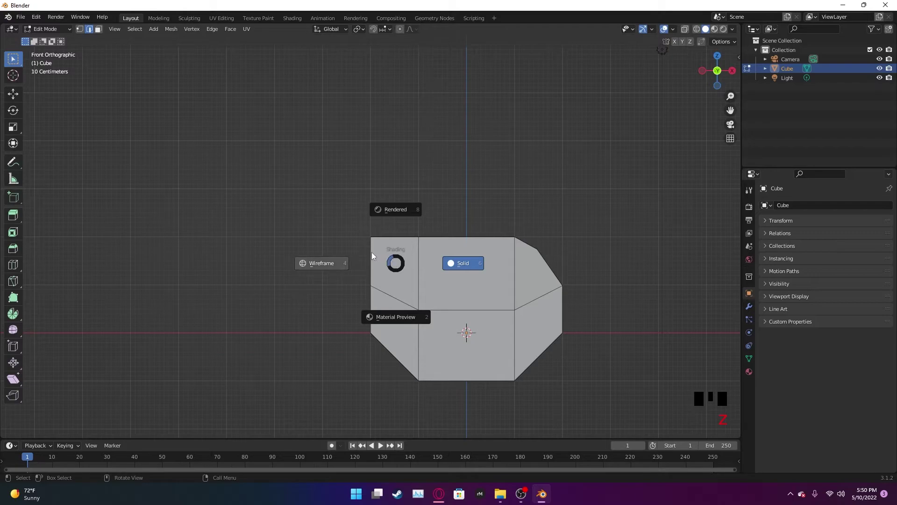
pyautogui.click(286, 211)
pyautogui.moveTo(327, 244); pyautogui.dragTo(351, 262, button='middle')
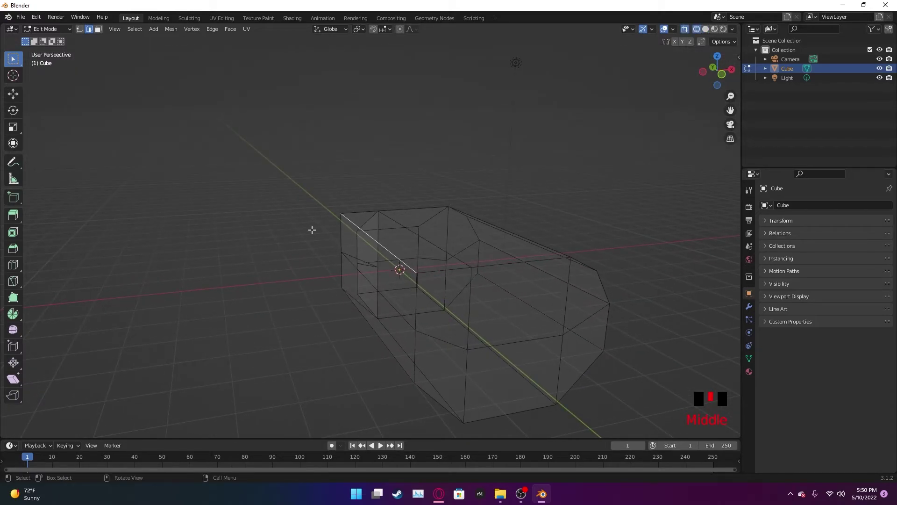
pyautogui.press('z')
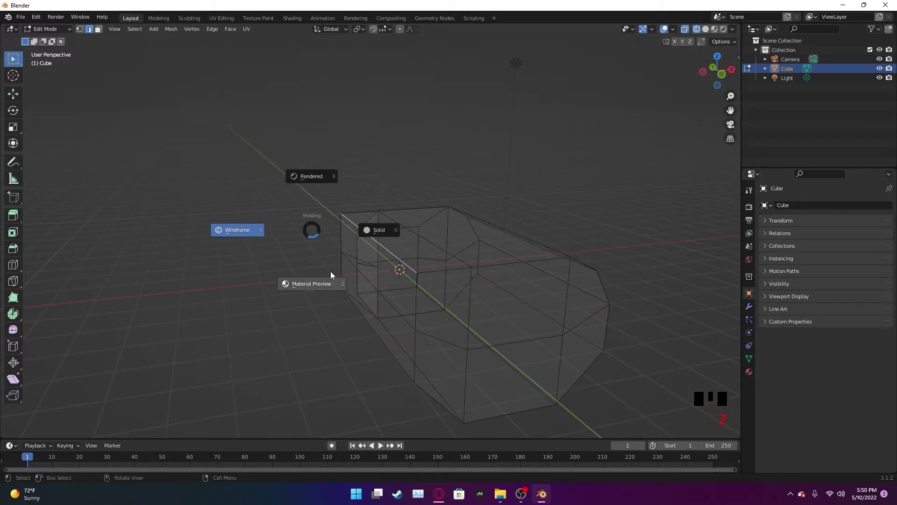
pyautogui.click(366, 231)
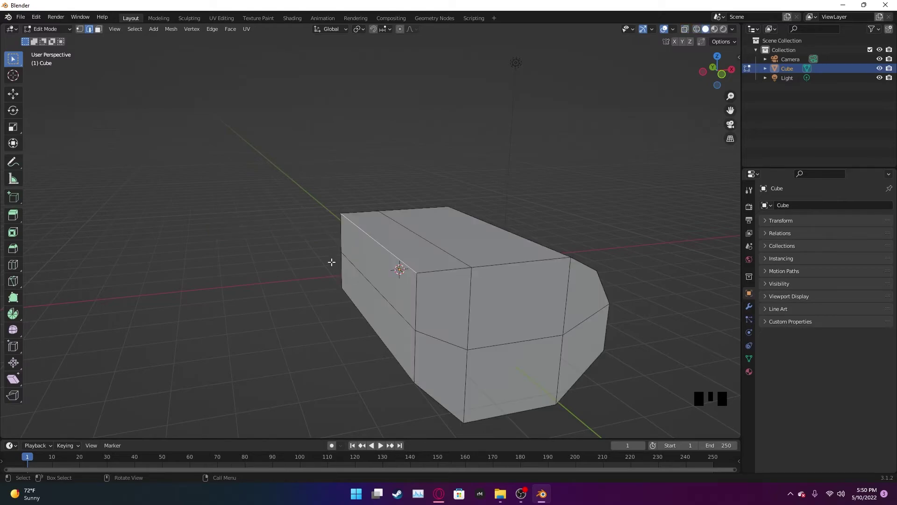
pyautogui.press('z')
pyautogui.click(318, 156)
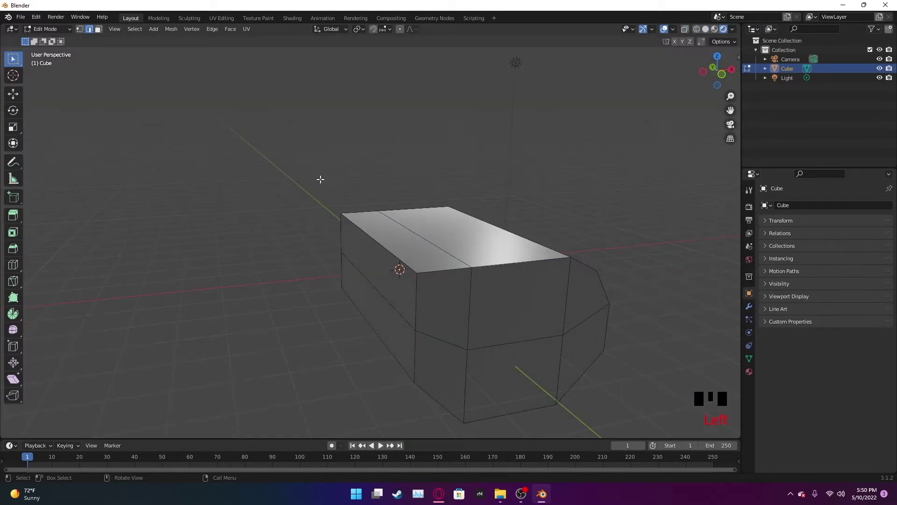
pyautogui.press('z')
pyautogui.click(258, 209)
pyautogui.press('z')
pyautogui.click(313, 280)
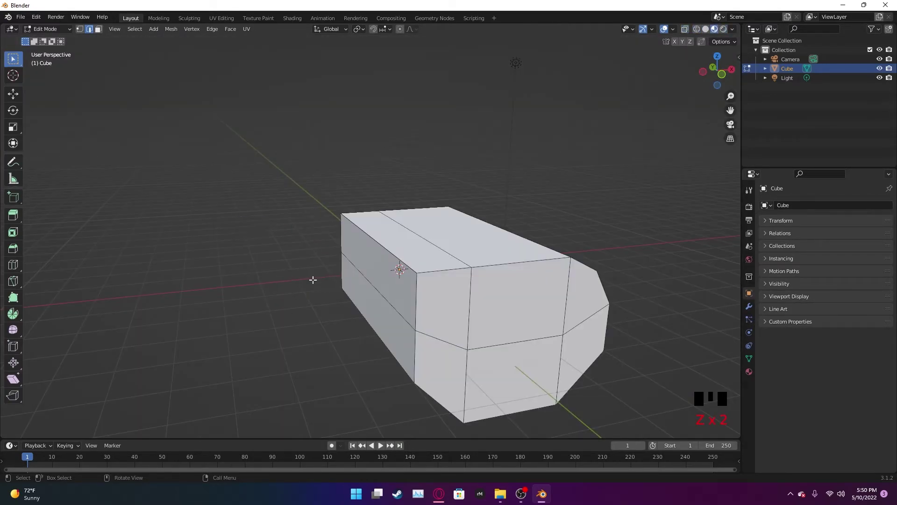
pyautogui.press('z')
pyautogui.click(279, 213)
pyautogui.press('z')
pyautogui.click(251, 216)
# - Reselect the top-left corner edge in wireframe and return to front view
pyautogui.moveTo(465, 372); pyautogui.dragTo(389, 254, button='middle')
pyautogui.click(389, 254)
pyautogui.moveTo(455, 296); pyautogui.dragTo(429, 276, button='middle')
pyautogui.press('KP_1')
# - Move the top-left corner edge 0.1 up along Z and 0.05 along X
pyautogui.press('g')
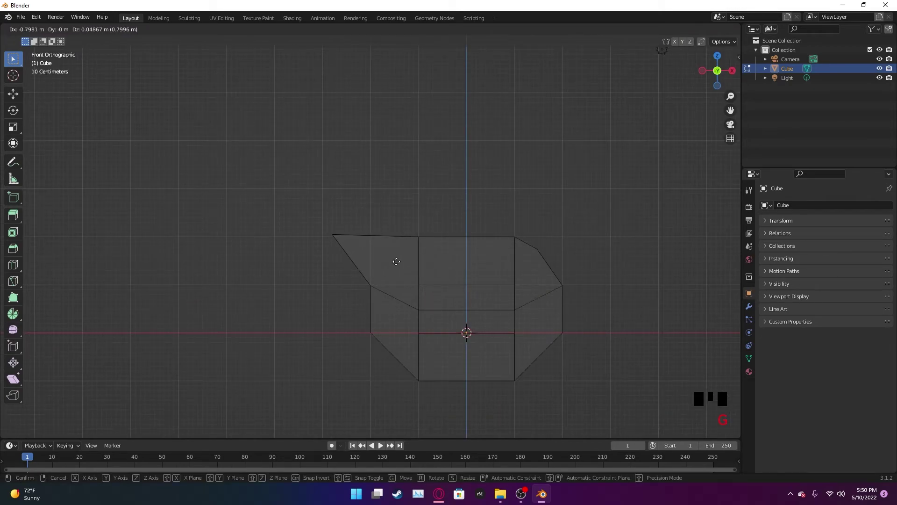
pyautogui.press('z')
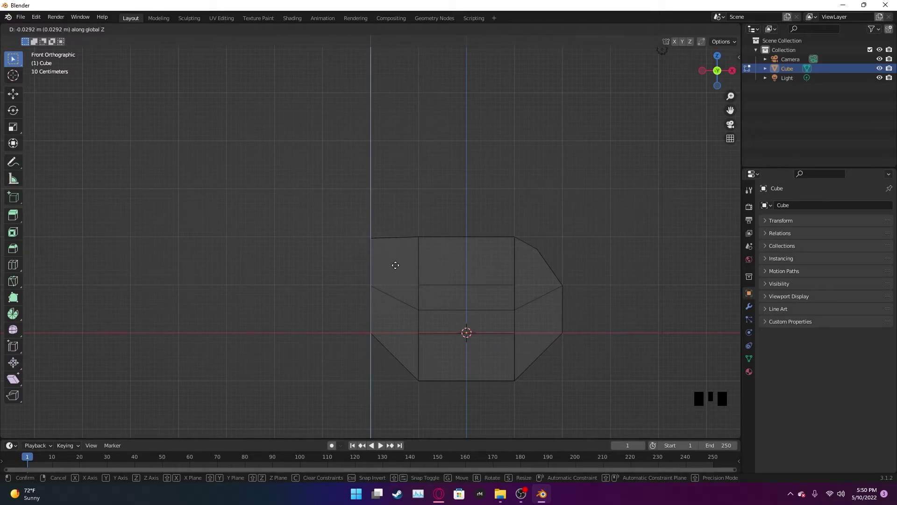
pyautogui.write('.1')
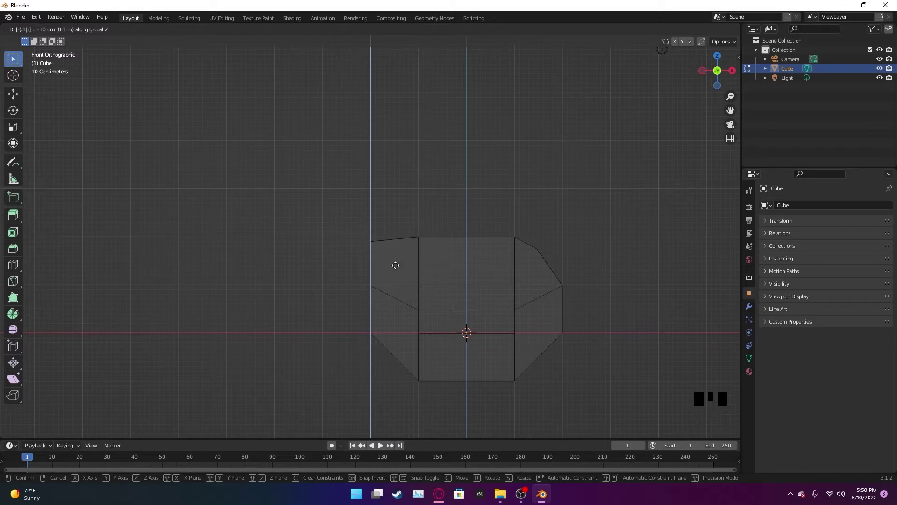
pyautogui.press('Return')
pyautogui.press('g')
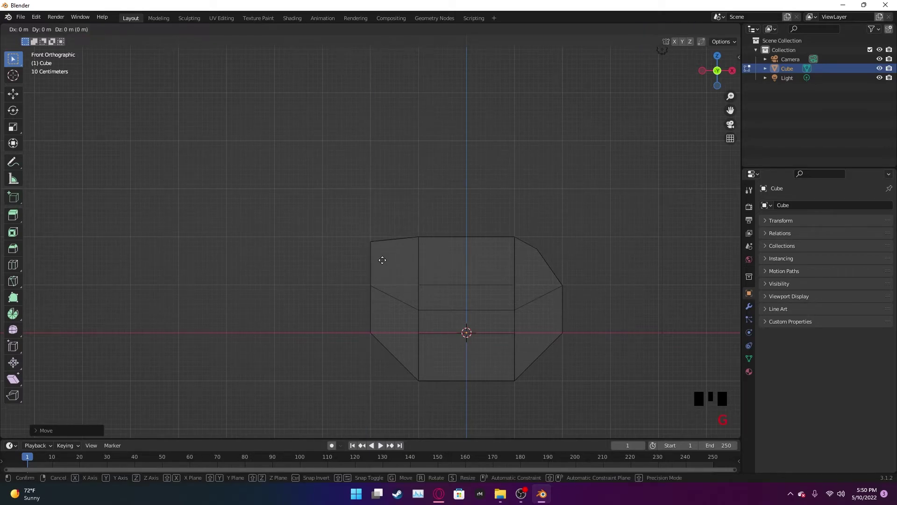
pyautogui.press('x')
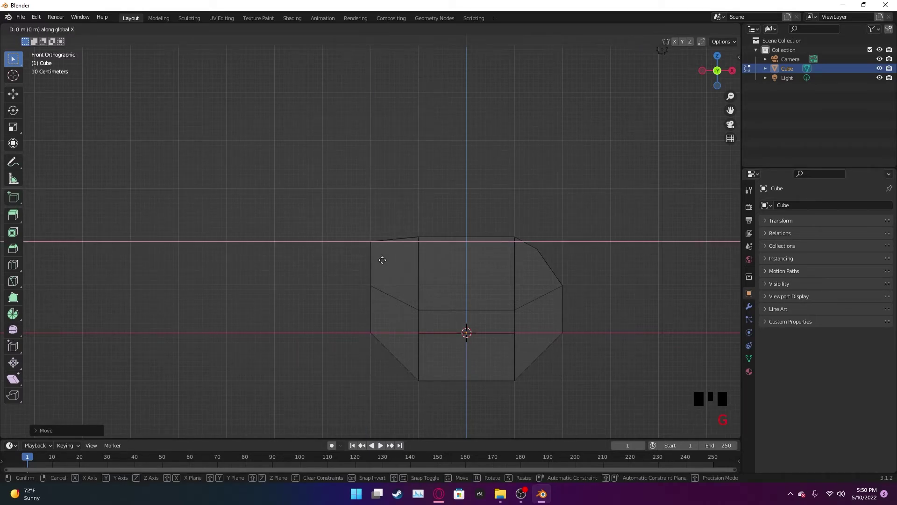
pyautogui.write('.05')
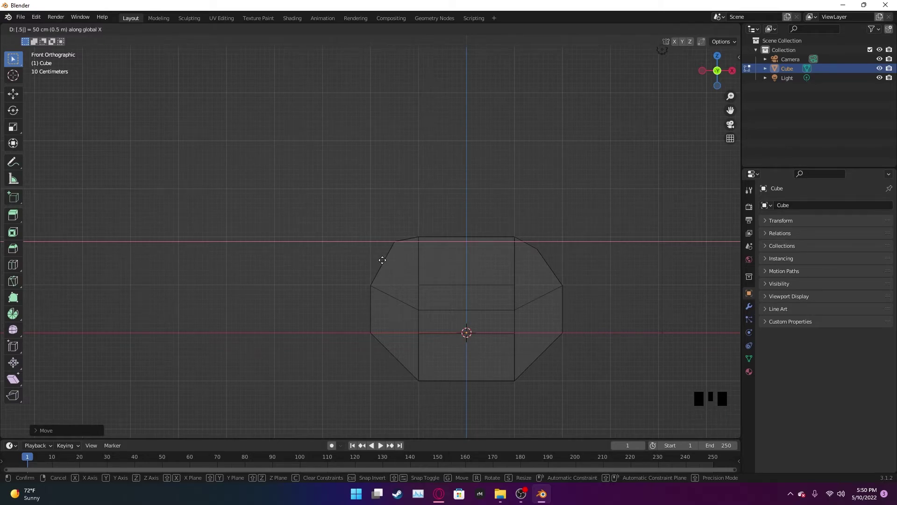
pyautogui.press('Return')
pyautogui.moveTo(278, 220); pyautogui.dragTo(387, 240, button='middle')
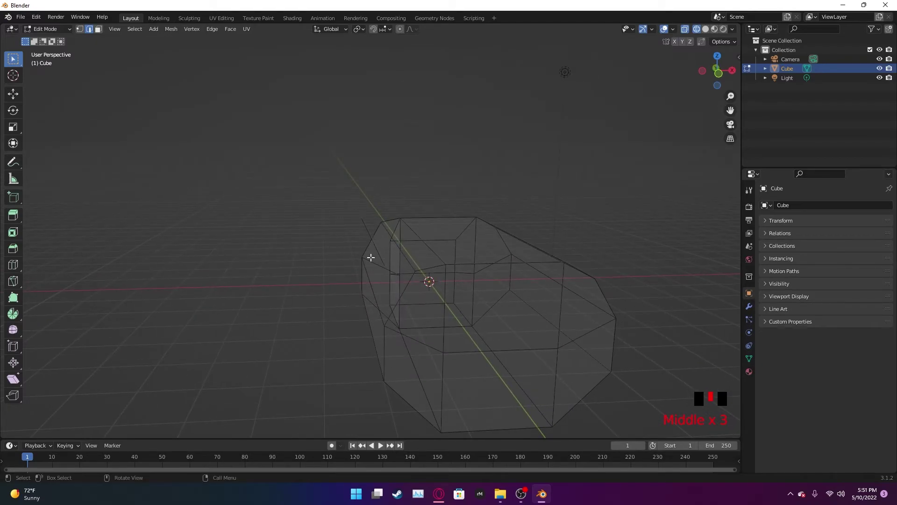
# - Switch to Solid shading, then open and dismiss the Delete menu without deleting
pyautogui.press('z')
pyautogui.click(438, 263)
pyautogui.moveTo(437, 264)
pyautogui.mouseDown(button='middle')
pyautogui.moveTo(348, 272)
pyautogui.moveTo(367, 240)
pyautogui.mouseUp(button='middle')
pyautogui.press('Delete')
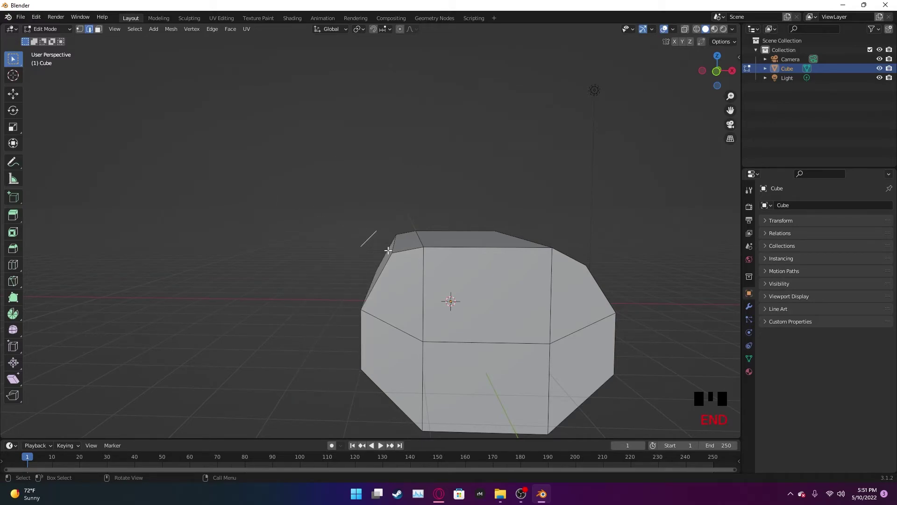
pyautogui.press('Delete')
pyautogui.click(309, 170)
pyautogui.press('x')
pyautogui.press('x')
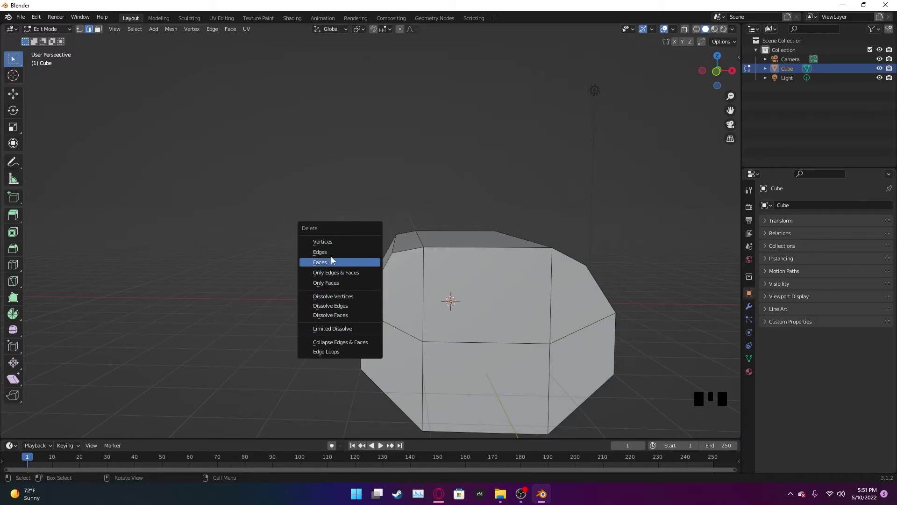
pyautogui.click(331, 253)
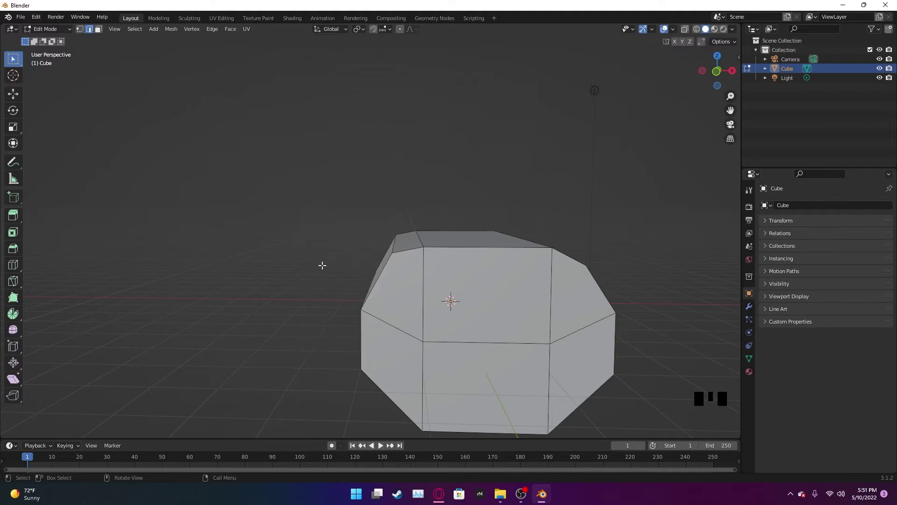
# - Try selecting the slanted side's edges, then switch to face select mode
pyautogui.moveTo(322, 266); pyautogui.dragTo(287, 270, button='middle')
pyautogui.doubleClick(415, 278)
pyautogui.click(414, 279)
pyautogui.click(415, 278)
pyautogui.click(98, 29)
pyautogui.moveTo(461, 369); pyautogui.dragTo(474, 412, button='middle')
pyautogui.scroll(-2, 474, 413)
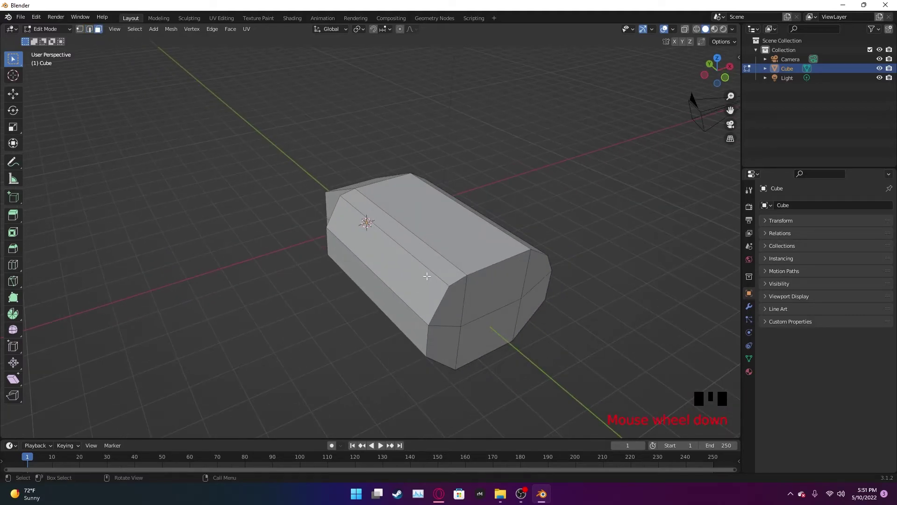
pyautogui.scroll(3, 426, 280)
# - Delete the large slanted side face with Only Faces, leaving an opening
pyautogui.click(409, 269)
pyautogui.moveTo(410, 269); pyautogui.dragTo(483, 333, button='middle')
pyautogui.press('x')
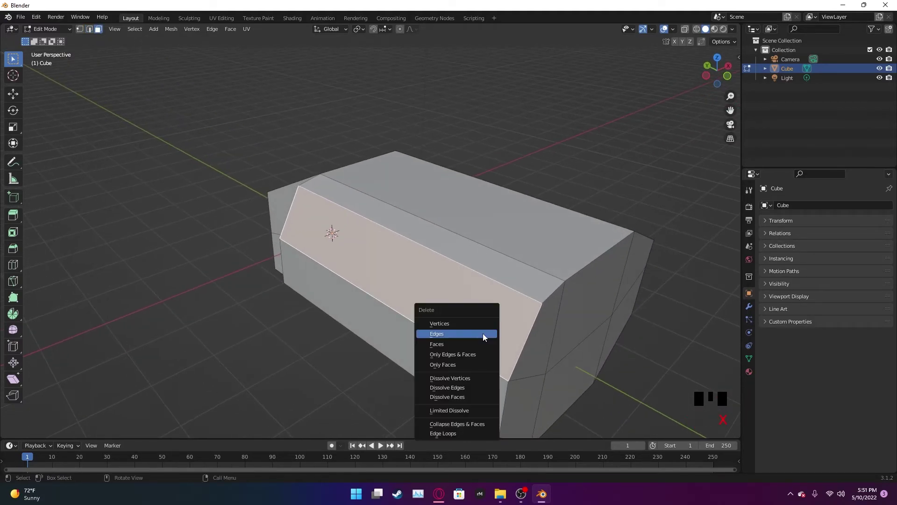
pyautogui.click(456, 365)
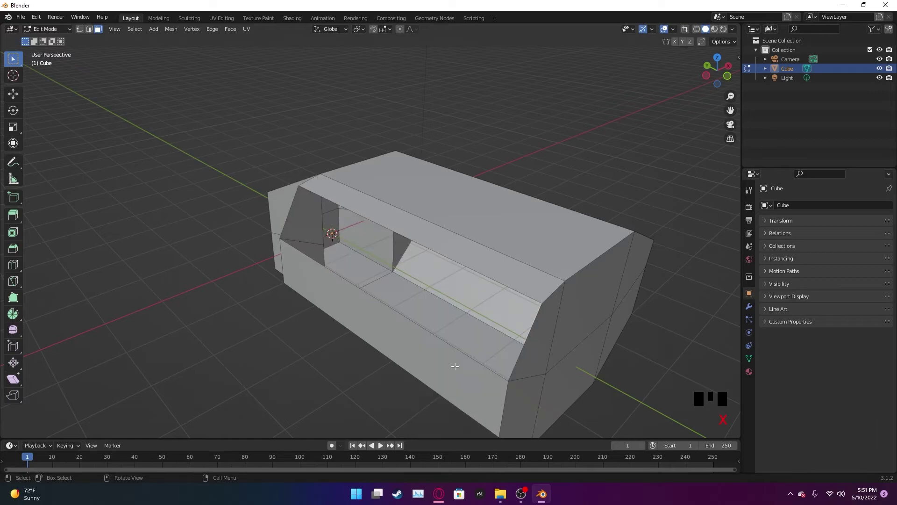
pyautogui.moveTo(390, 323); pyautogui.dragTo(421, 303, button='middle')
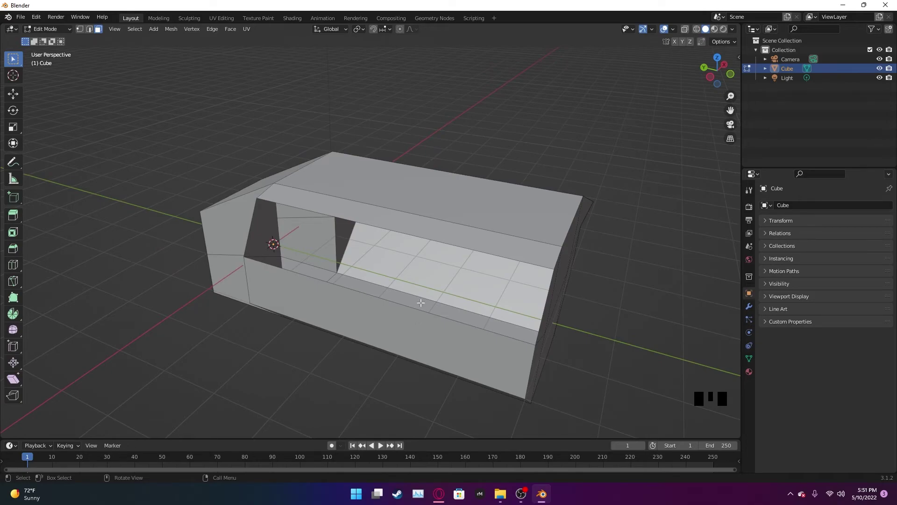
# - Fill the side opening with a new face, deselect it, and orbit to view the hull from above
pyautogui.press('f')
pyautogui.click(681, 307)
pyautogui.moveTo(607, 300); pyautogui.dragTo(547, 305, button='middle')
pyautogui.scroll(-3, 546, 307)
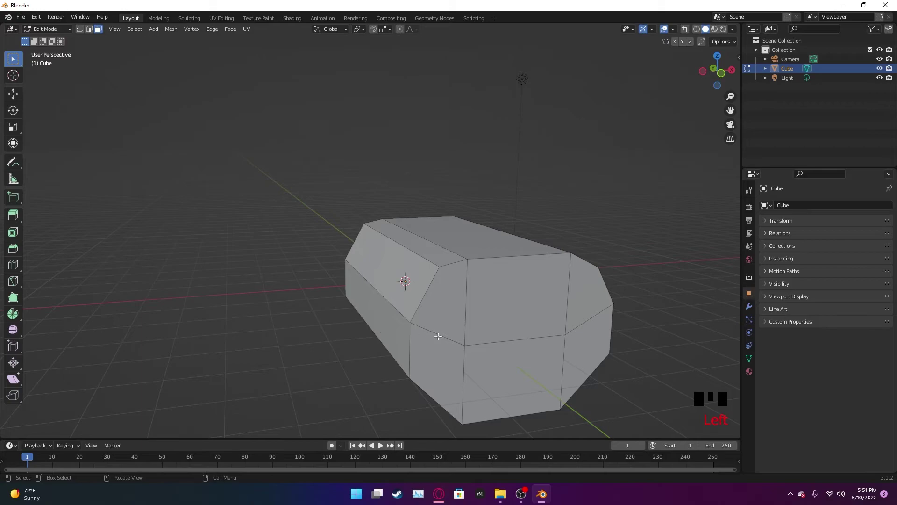
pyautogui.moveTo(436, 337); pyautogui.dragTo(387, 346, button='middle')
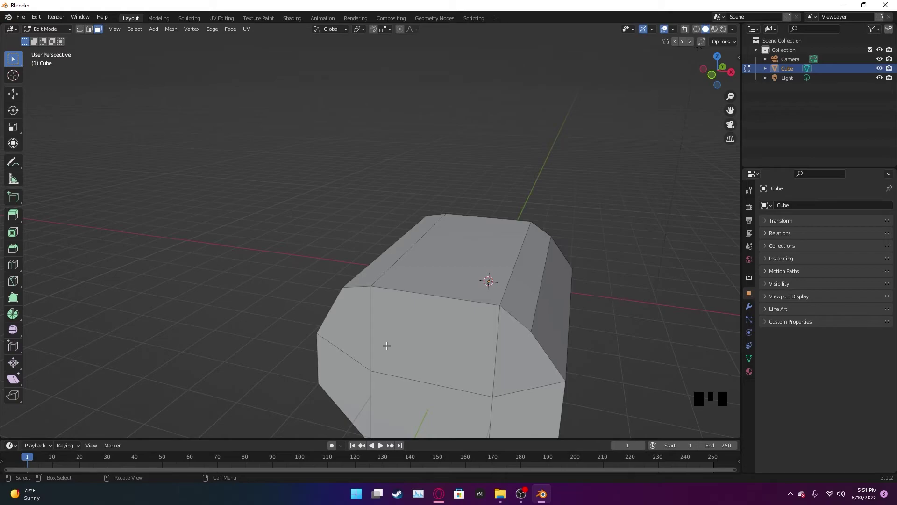
pyautogui.moveTo(260, 275); pyautogui.dragTo(312, 304, button='middle')
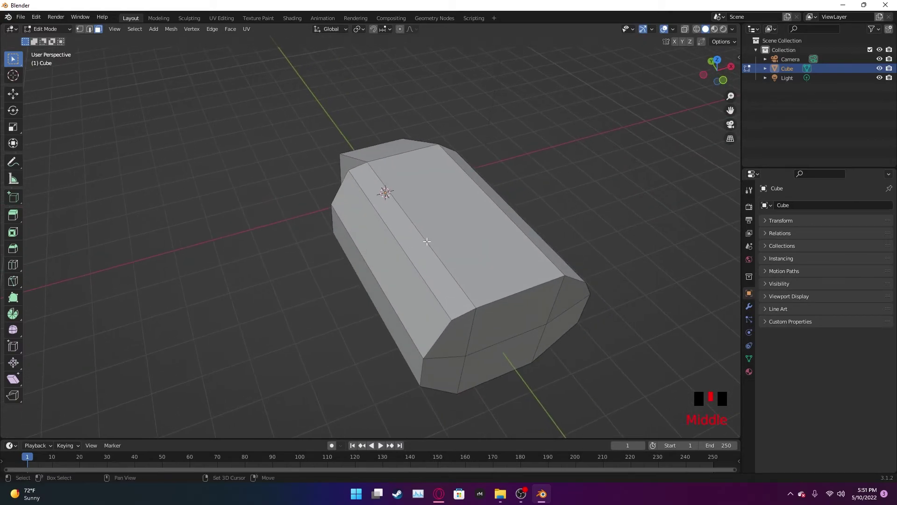
# - Select the long side strip and top face, then switch to edge selection and clear it
pyautogui.keyDown('shift'); pyautogui.click(423, 266); pyautogui.keyUp('shift')
pyautogui.click(491, 268)
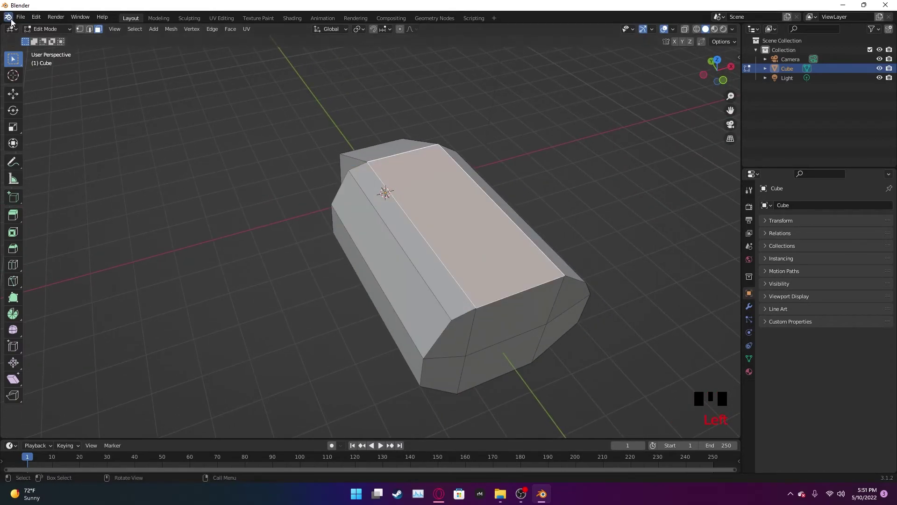
pyautogui.click(88, 29)
pyautogui.click(313, 180)
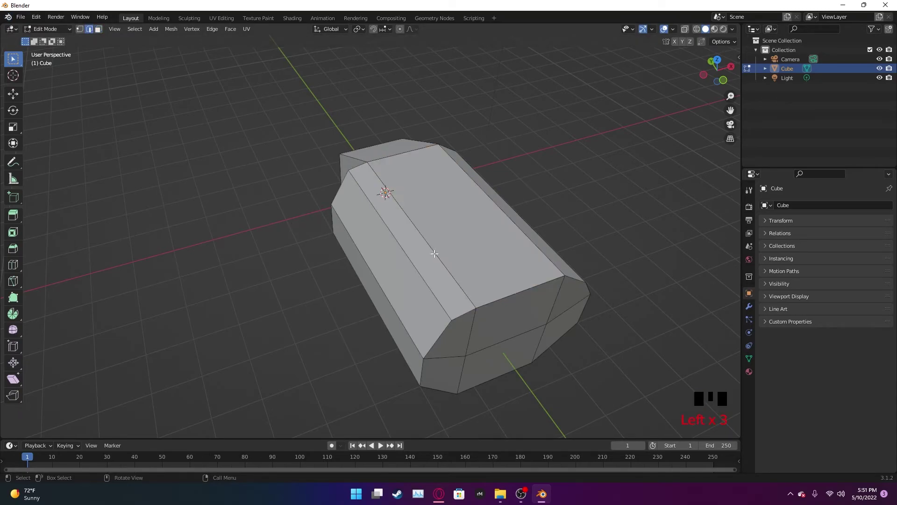
# - Select the top strip's side edge loop as active, then clear it and orbit to a low front view
pyautogui.keyDown('alt'); pyautogui.click(405, 236); pyautogui.keyUp('alt')
pyautogui.keyDown('alt'); pyautogui.click(398, 242); pyautogui.keyUp('alt')
pyautogui.keyDown('alt'); pyautogui.click(401, 243); pyautogui.keyUp('alt')
pyautogui.press('b')
pyautogui.press('Escape')
pyautogui.keyDown('shift'); pyautogui.click(377, 232); pyautogui.keyUp('shift')
pyautogui.click(571, 152)
pyautogui.moveTo(595, 322); pyautogui.dragTo(559, 360, button='middle')
pyautogui.moveTo(603, 300); pyautogui.dragTo(566, 314, button='middle')
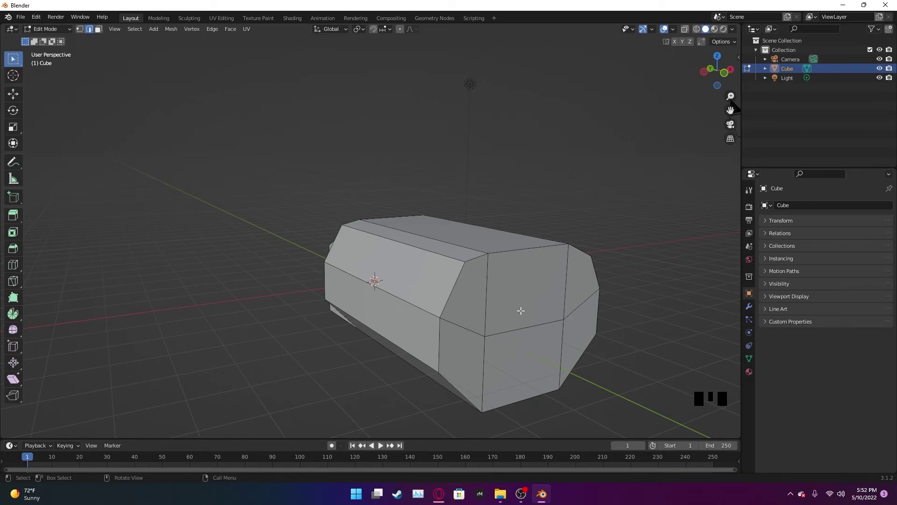
pyautogui.moveTo(521, 311); pyautogui.dragTo(448, 315, button='middle')
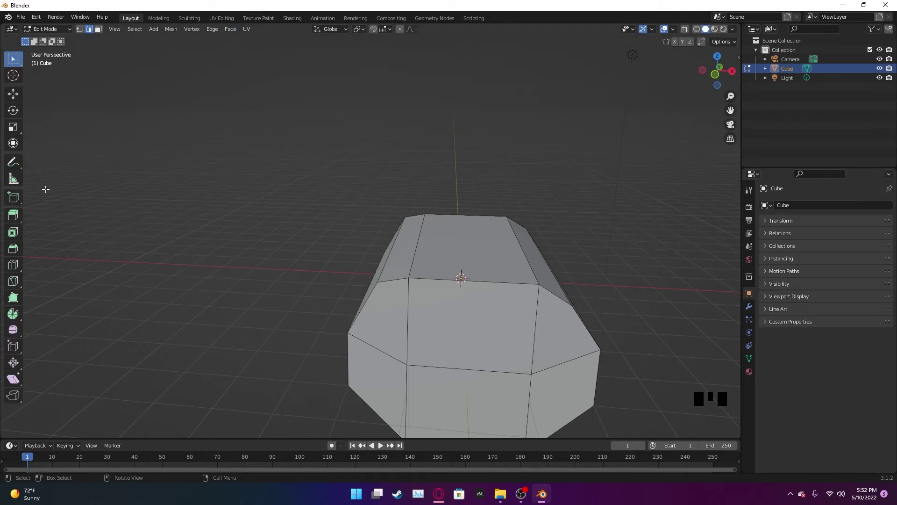
pyautogui.moveTo(53, 96); pyautogui.dragTo(365, 147, button='middle')
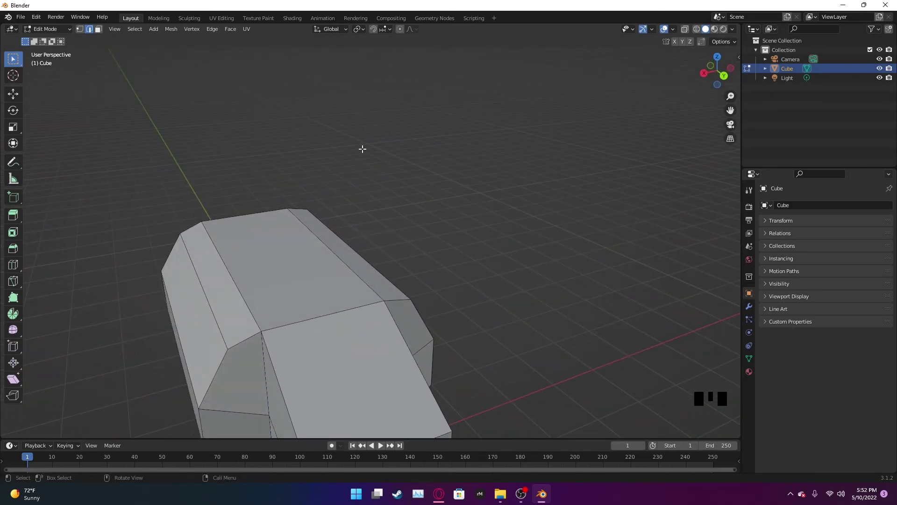
pyautogui.moveTo(373, 201); pyautogui.dragTo(376, 168, button='middle')
pyautogui.moveTo(321, 307); pyautogui.dragTo(401, 282, button='middle')
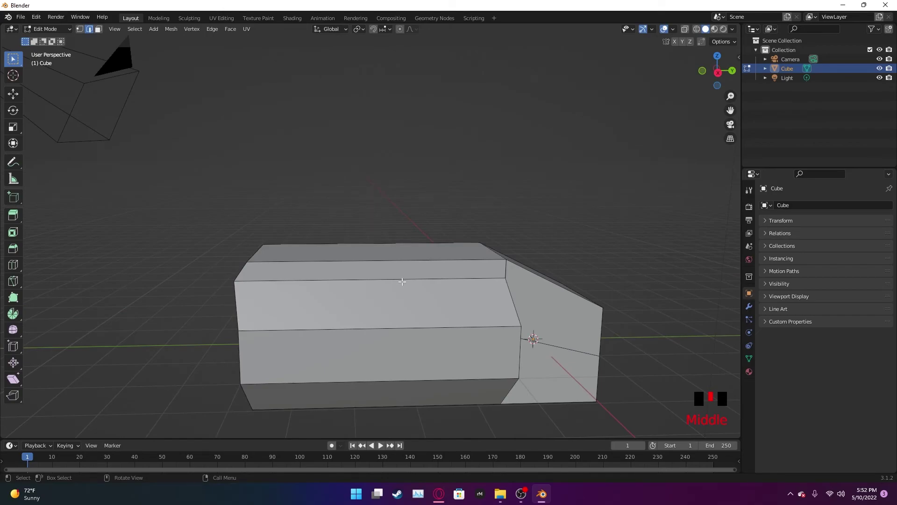
pyautogui.moveTo(336, 316); pyautogui.dragTo(435, 323, button='middle')
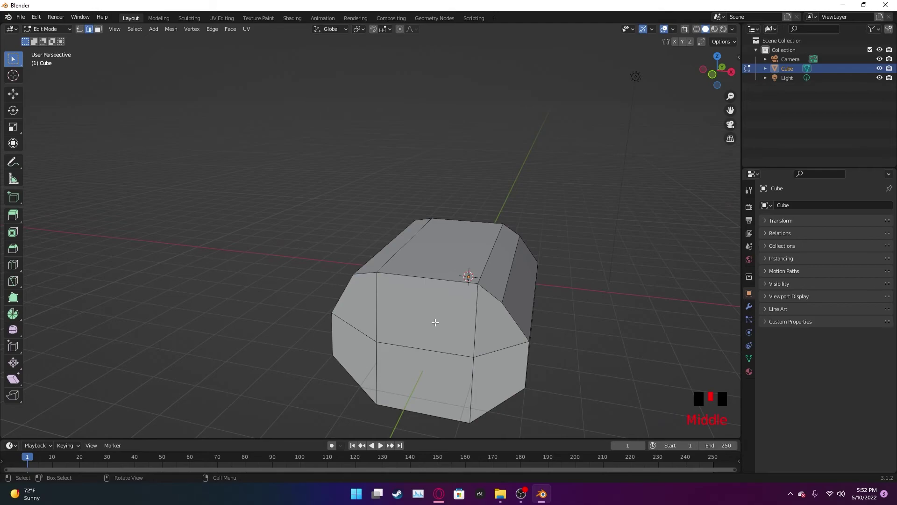
pyautogui.moveTo(245, 287); pyautogui.dragTo(343, 310, button='middle')
pyautogui.scroll(4, 343, 310)
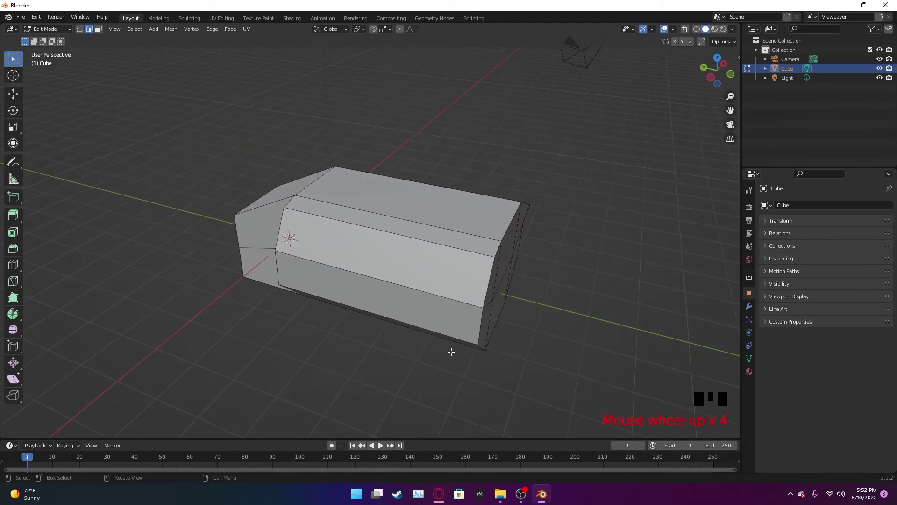
pyautogui.moveTo(627, 395); pyautogui.dragTo(421, 365, button='middle')
pyautogui.scroll(-4, 614, 383)
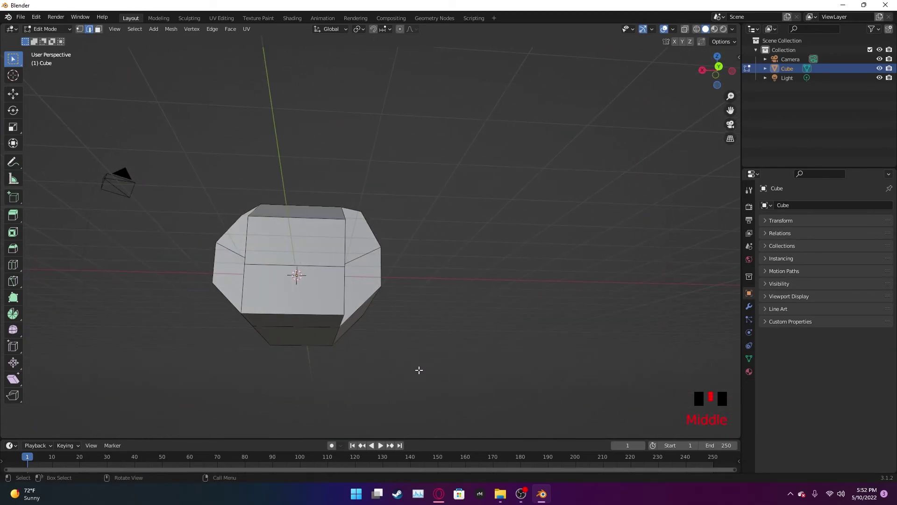
pyautogui.moveTo(345, 317); pyautogui.dragTo(391, 363, button='middle')
pyautogui.scroll(3, 387, 362)
pyautogui.click(360, 377)
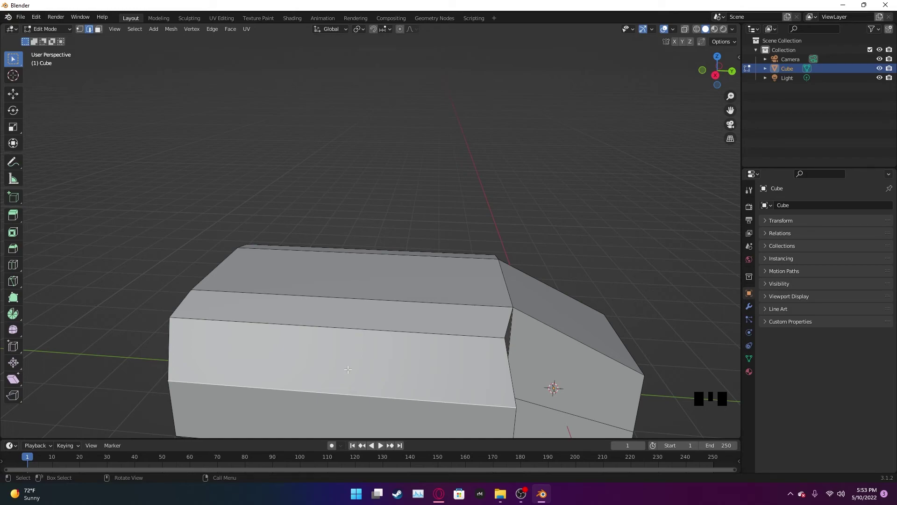
pyautogui.click(420, 225)
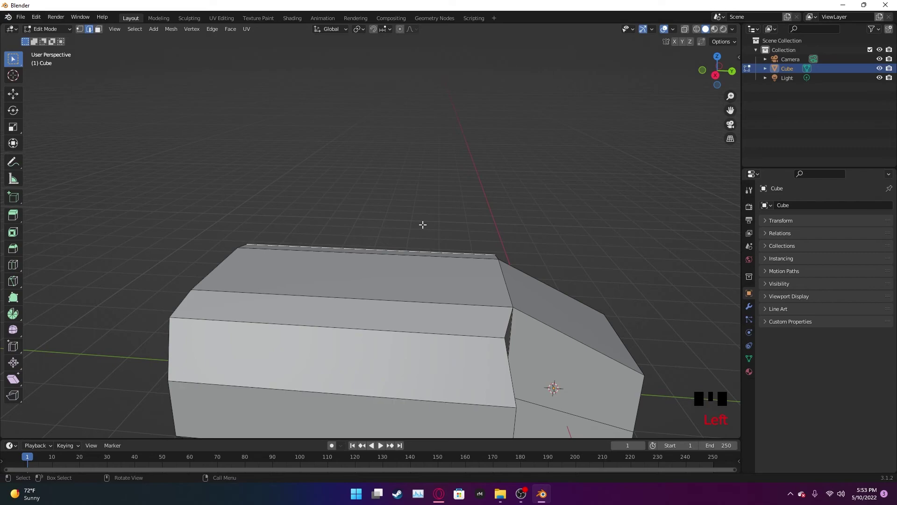
pyautogui.click(135, 29)
pyautogui.click(114, 28)
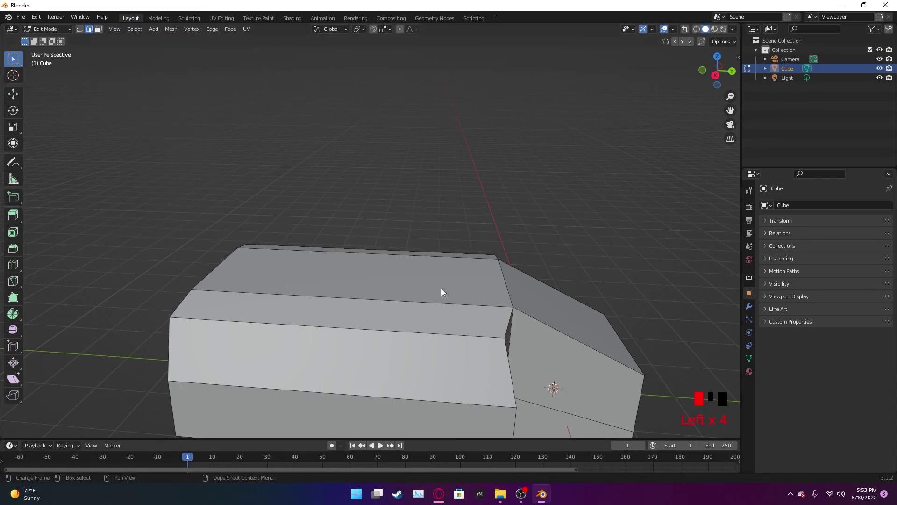
pyautogui.moveTo(465, 261); pyautogui.dragTo(276, 130)
pyautogui.keyDown('shift'); pyautogui.click(376, 292); pyautogui.keyUp('shift')
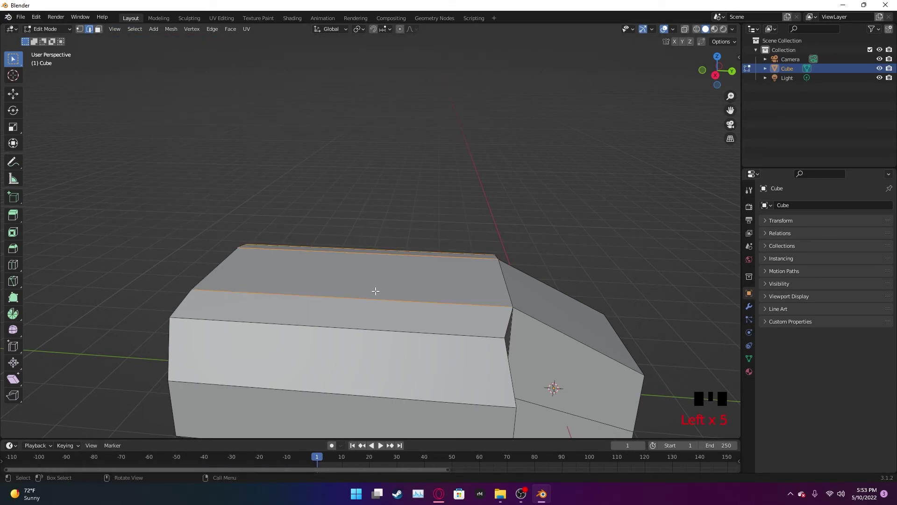
pyautogui.click(98, 28)
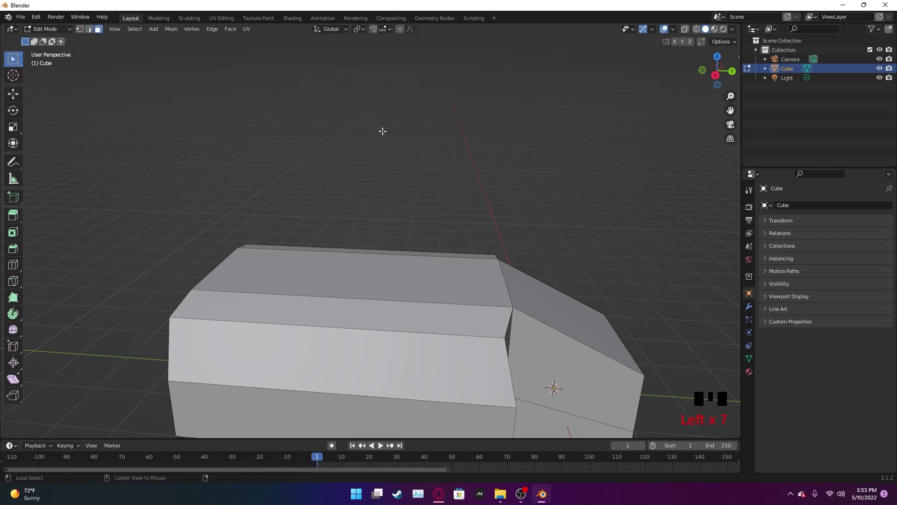
pyautogui.hotkey('alt', 'z')
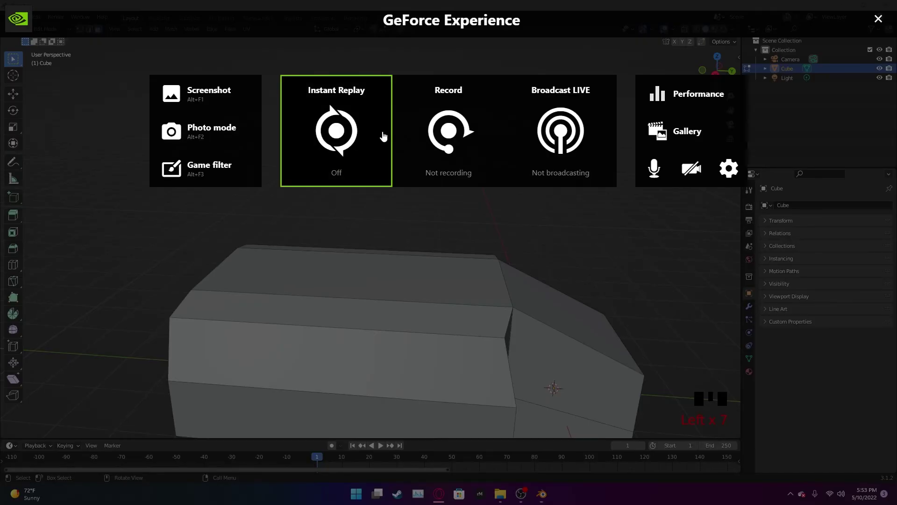
pyautogui.click(438, 247)
pyautogui.hotkey('alt', 'e')
pyautogui.hotkey('alt', 'e')
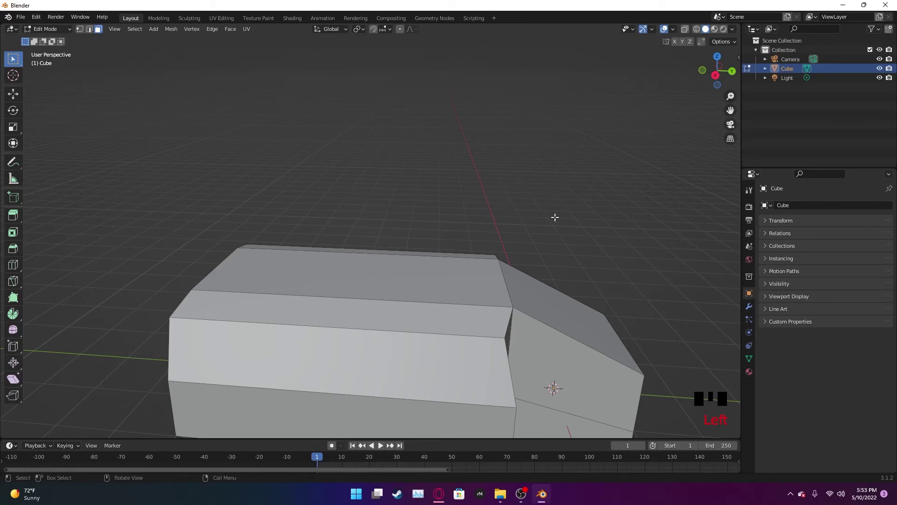
pyautogui.hotkey('ctrl', 'e')
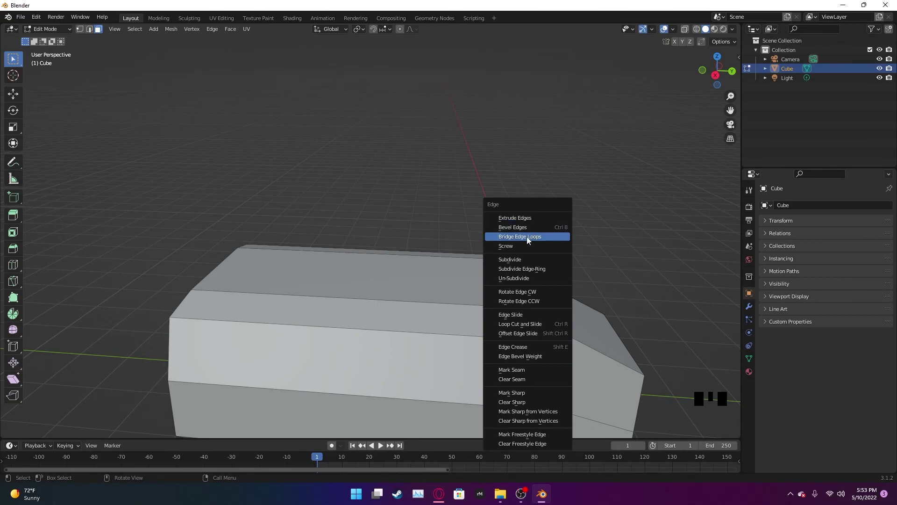
pyautogui.click(397, 208)
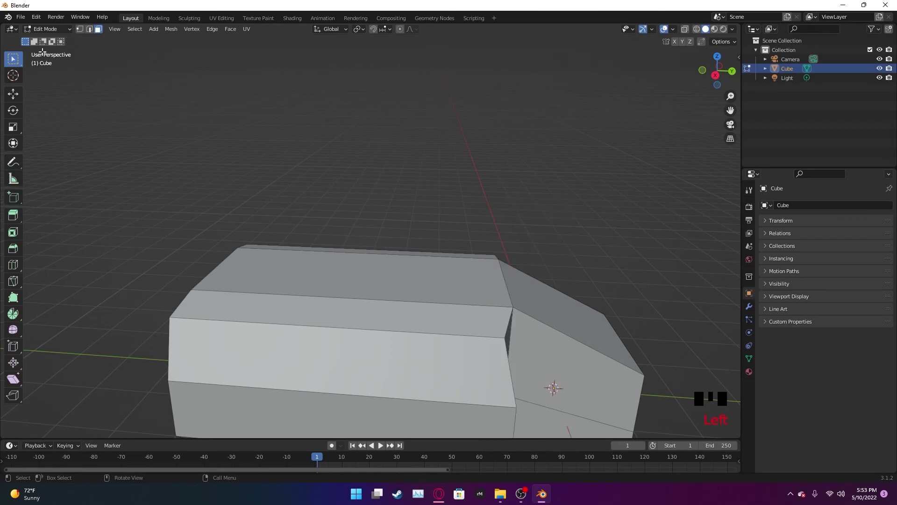
# - Switch back to Object Mode and select the Cube object in the Outliner
pyautogui.click(52, 29)
pyautogui.click(47, 38)
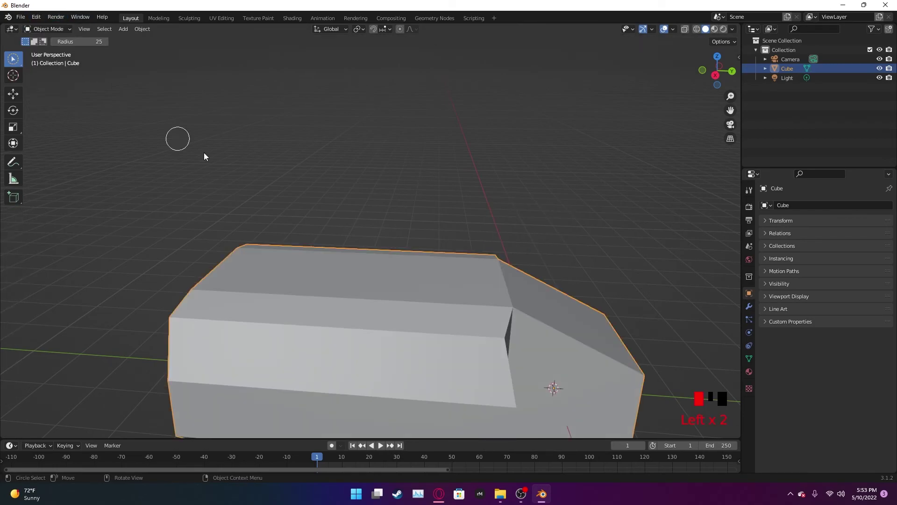
pyautogui.click(260, 177)
pyautogui.press('w')
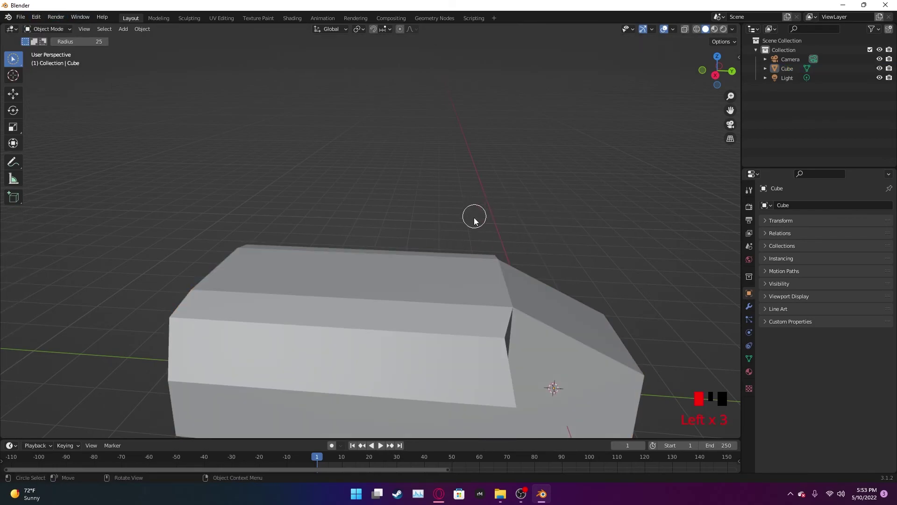
pyautogui.click(788, 68)
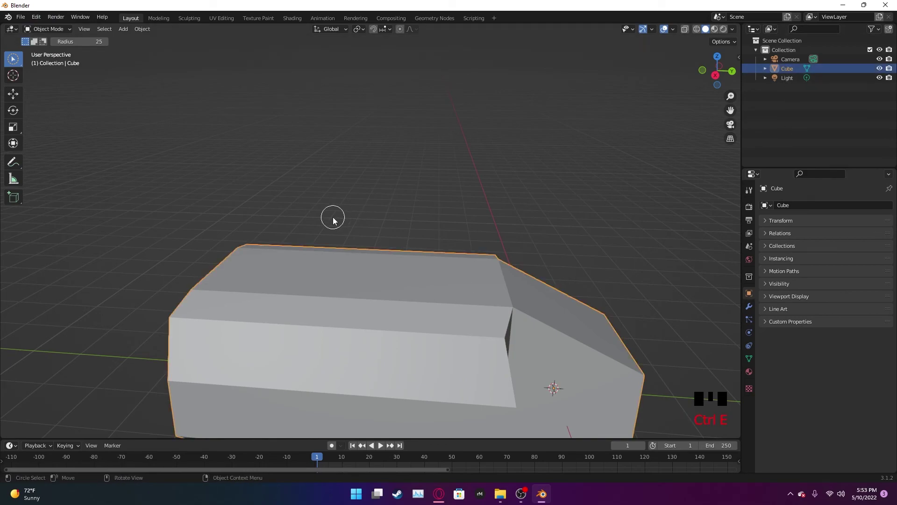
pyautogui.hotkey('ctrl', 'e')
pyautogui.press('super+e')
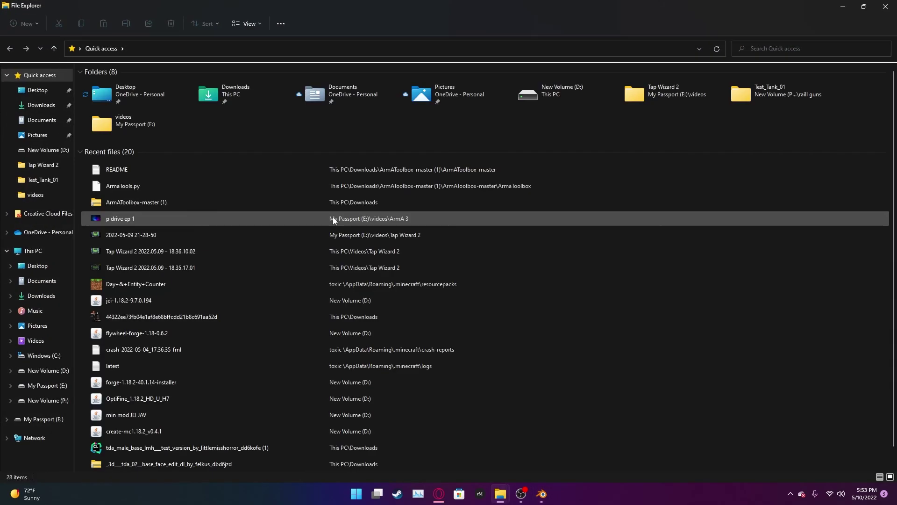
pyautogui.click(886, 6)
# - Frame the whole scene with Shift+C and bring up the Apply transforms menu for the Cube
pyautogui.hotkey('shift', 'e')
pyautogui.hotkey('shift', 's')
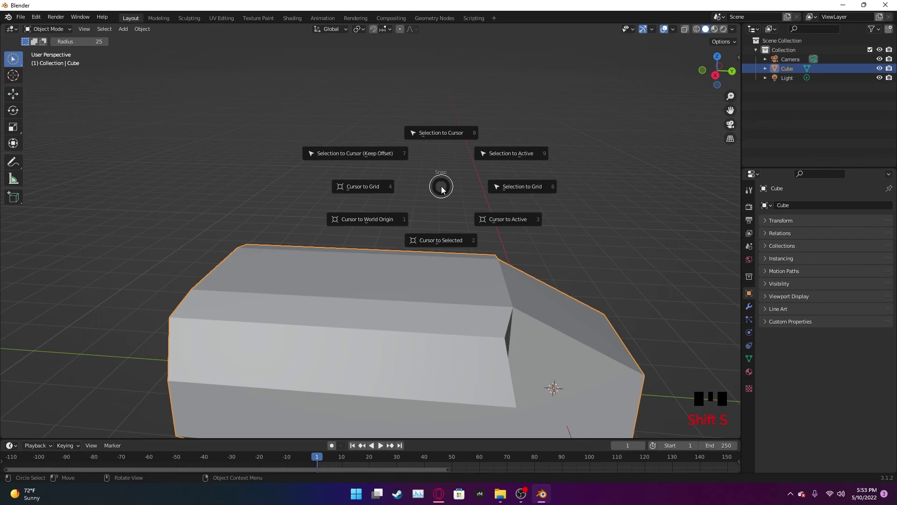
pyautogui.press('Escape')
pyautogui.hotkey('shift', 'a')
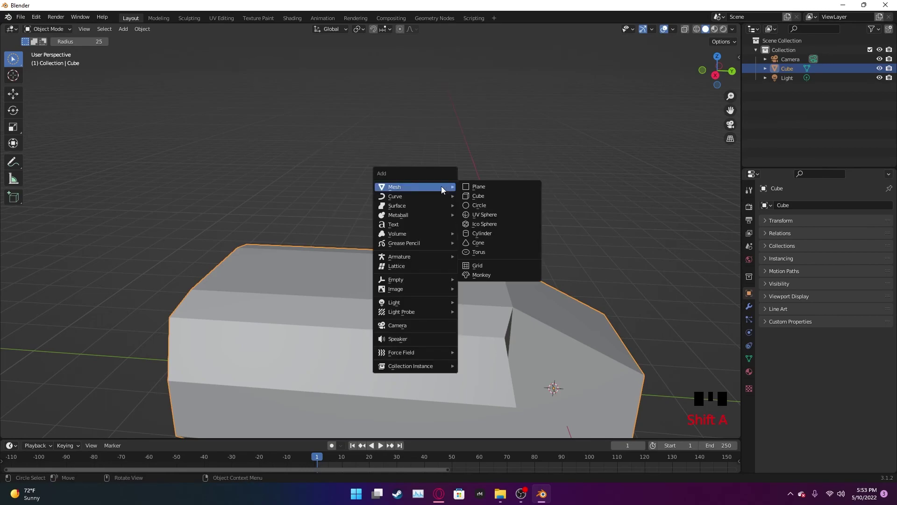
pyautogui.press('Escape')
pyautogui.hotkey('shift', 'c')
pyautogui.hotkey('ctrl', 'a')
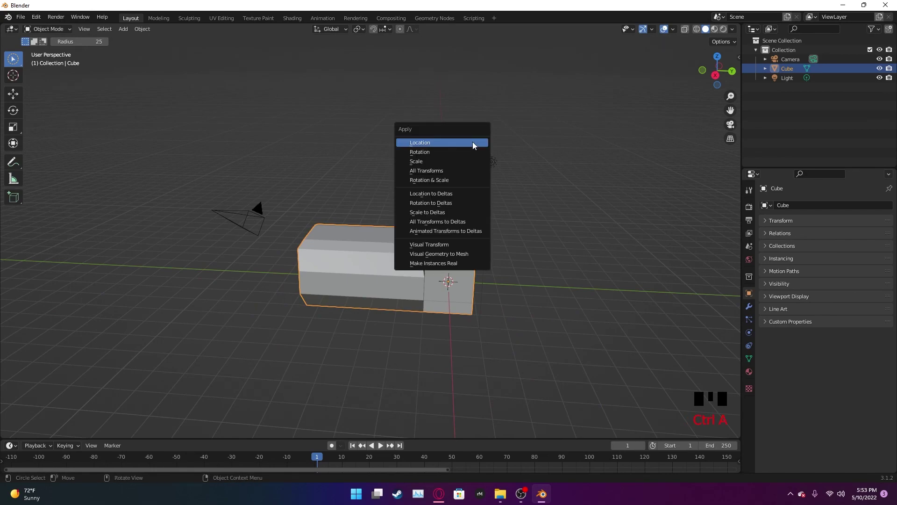
# - Cancel the Apply menu without applying Location, Rotation or Scale, then orbit around the finished hull
pyautogui.click(610, 114)
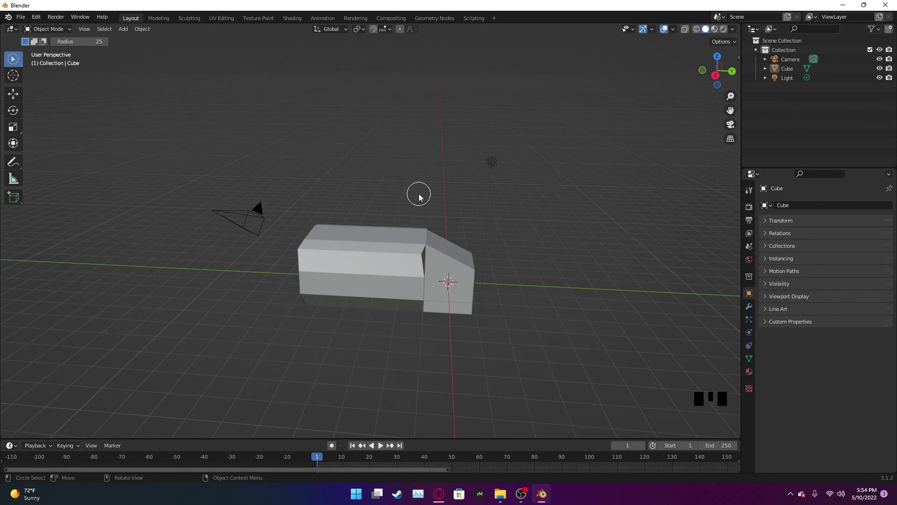
pyautogui.press('ctrl')
pyautogui.hotkey('ctrl', 'a')
pyautogui.hotkey('ctrl', 'a')
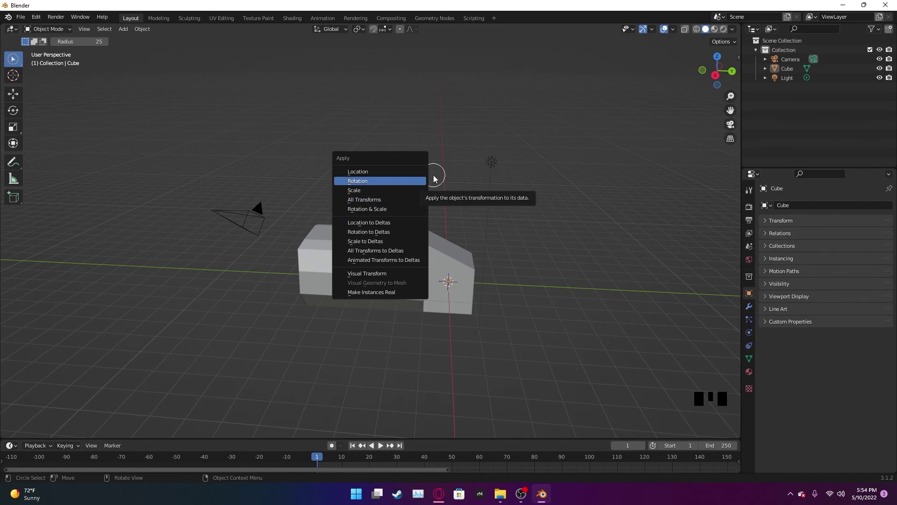
pyautogui.moveTo(469, 302); pyautogui.dragTo(415, 267, button='middle')
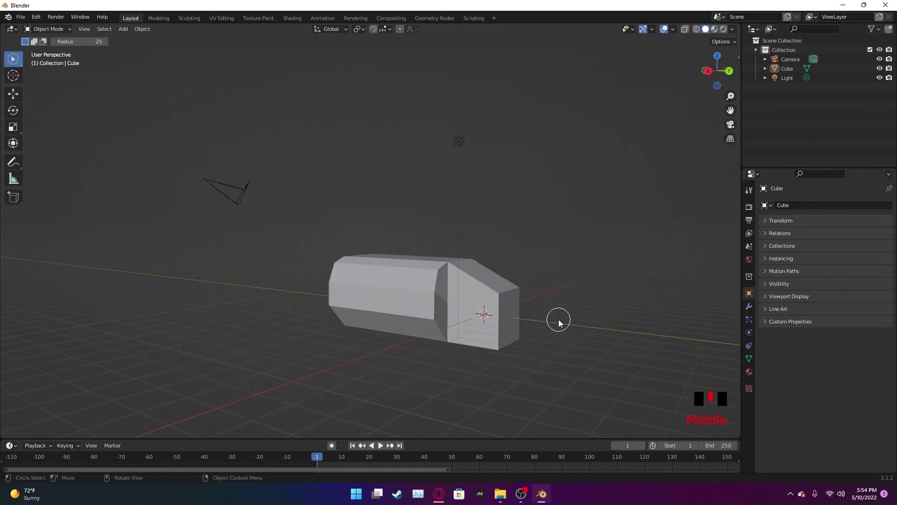